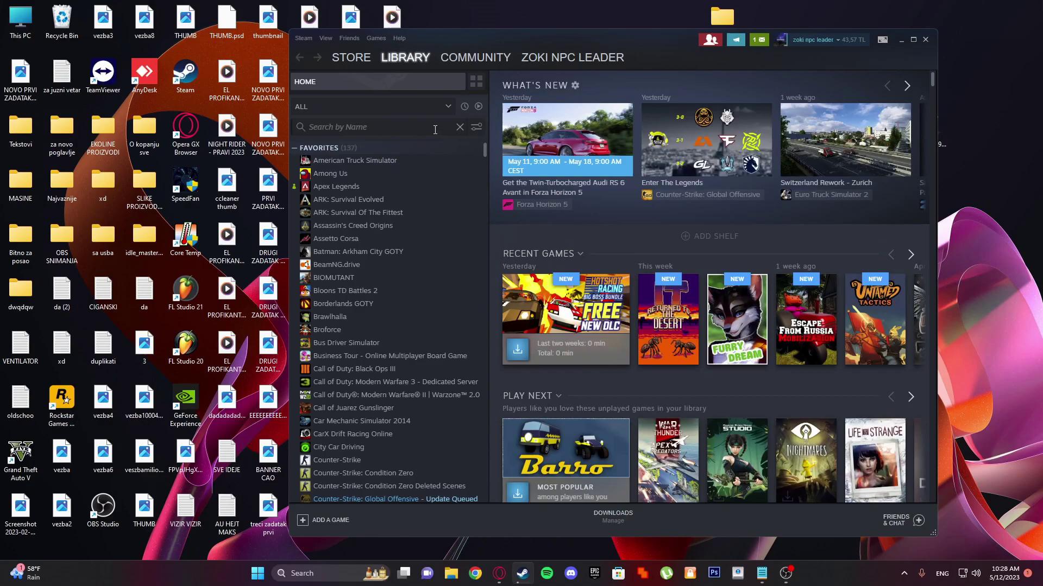
# Step: Find Wallpaper Engine by searching the library for 'wall', install it to the default location, then clear the search
pyautogui.write('wall')
pyautogui.click(421, 161)
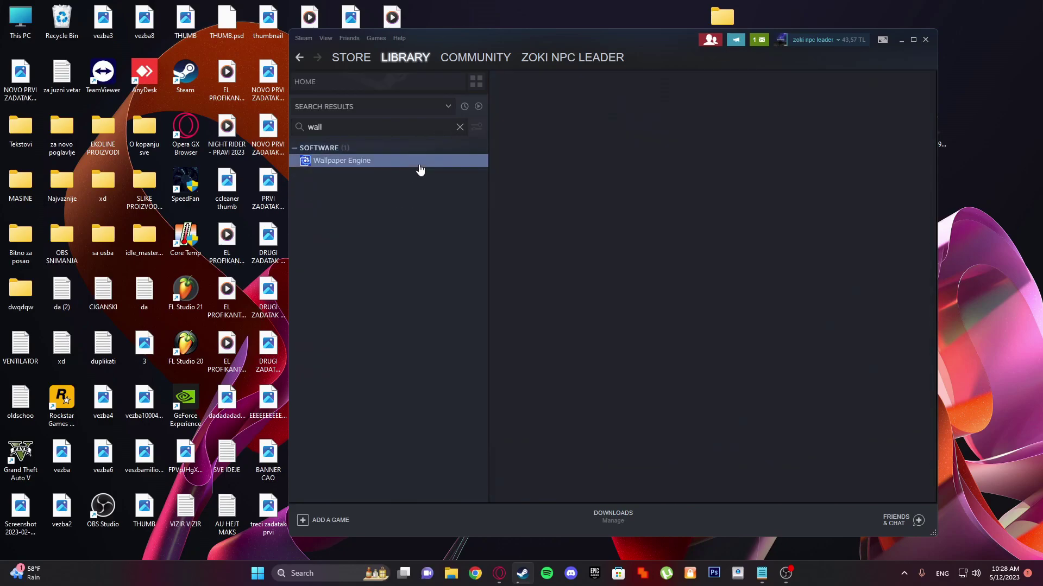
pyautogui.click(548, 232)
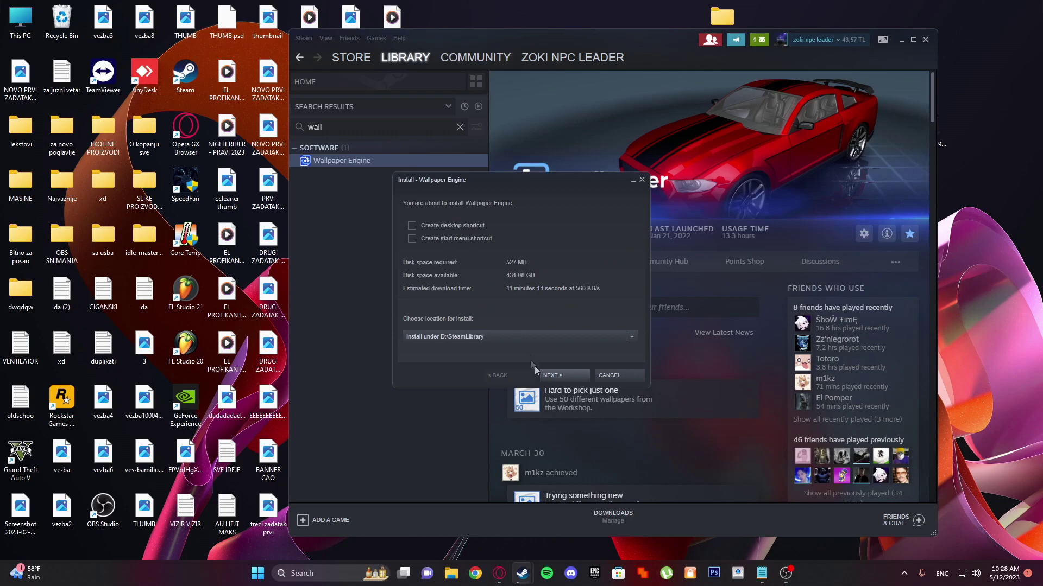
pyautogui.click(556, 376)
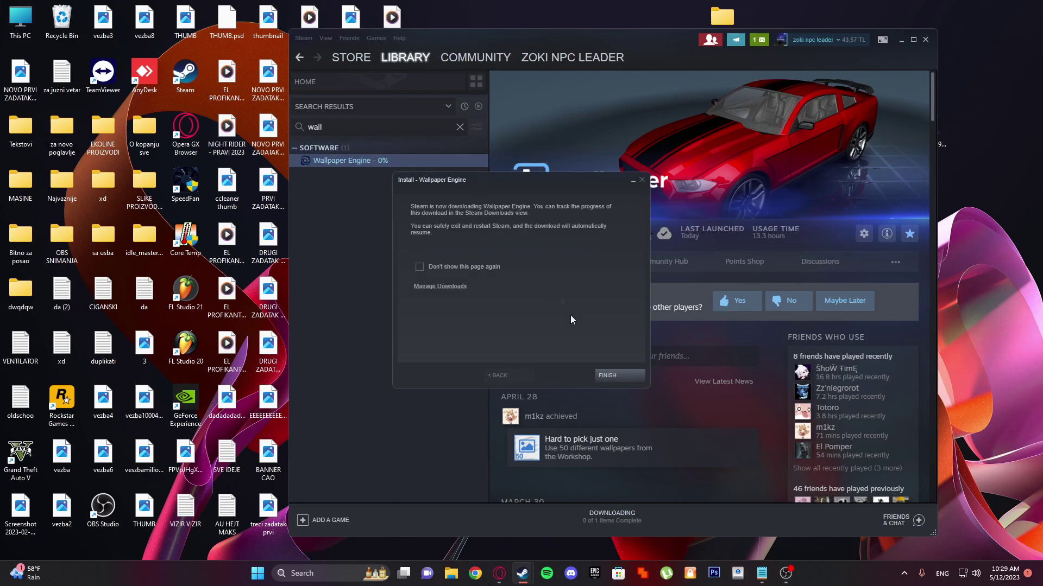
pyautogui.click(620, 376)
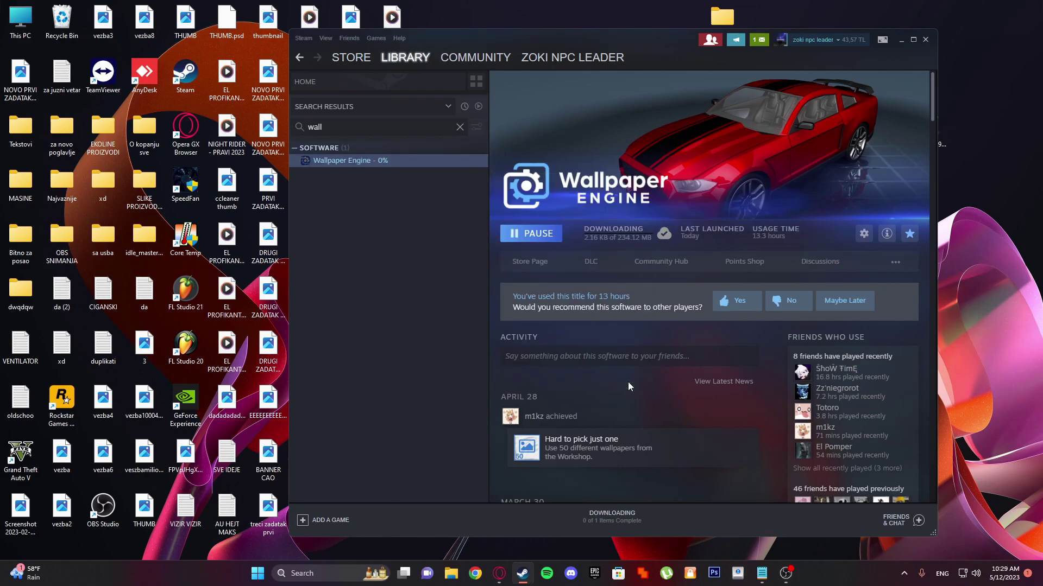
pyautogui.click(460, 126)
pyautogui.rightClick(423, 323)
pyautogui.click(600, 203)
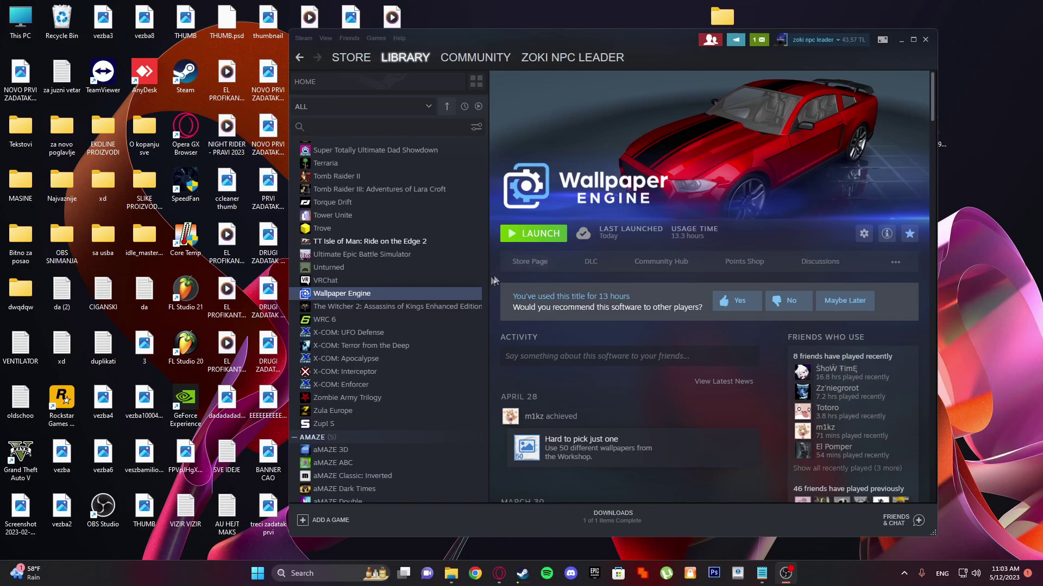
# Step: Launch Wallpaper Engine with 'Launch Wallpaper Engine' set as the always-used launch option
pyautogui.click(551, 241)
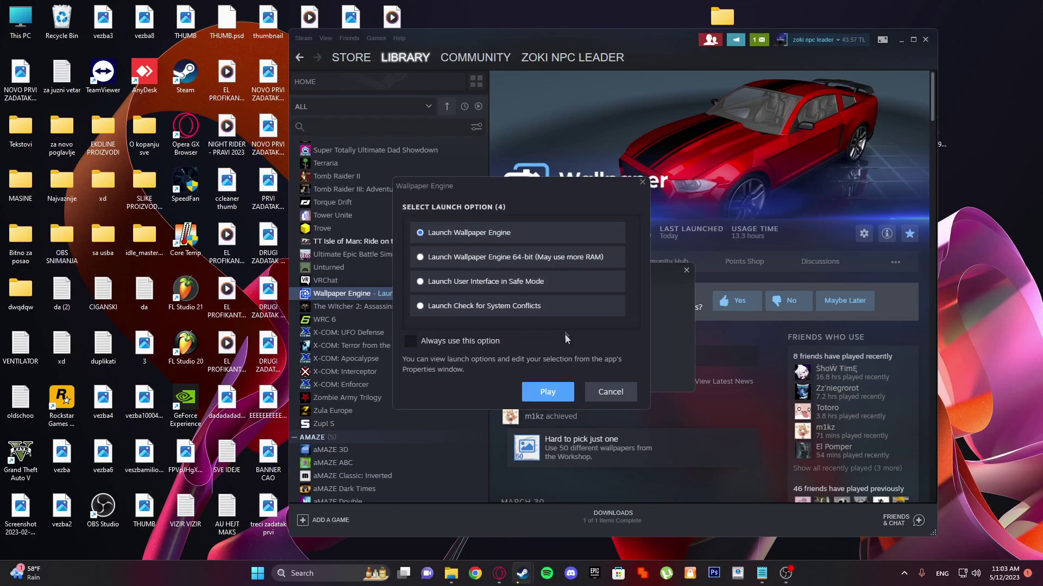
pyautogui.click(441, 347)
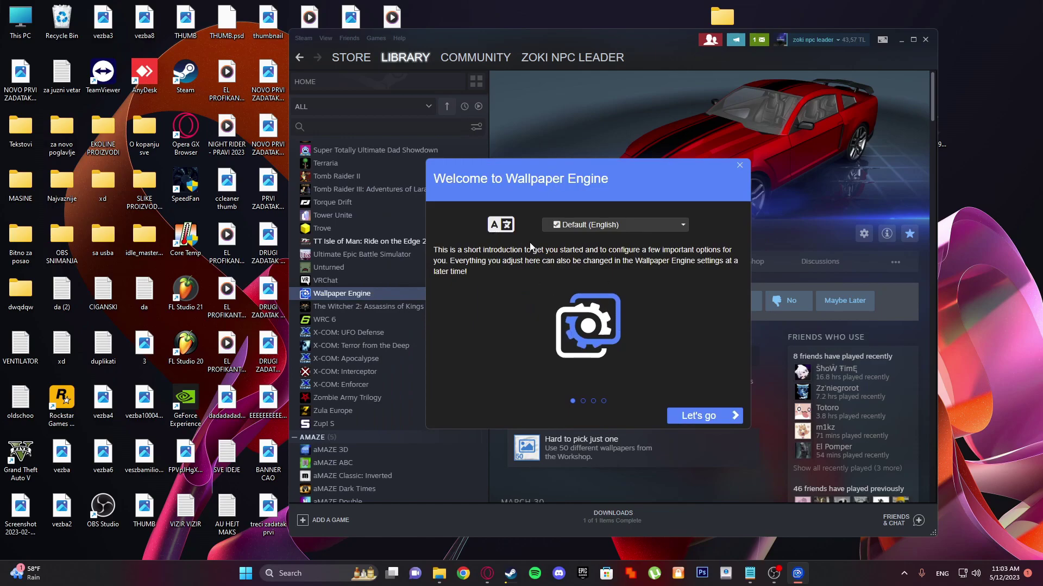
# Step: Start the welcome setup and, after trying Low and Medium, leave wallpaper quality on High
pyautogui.click(711, 414)
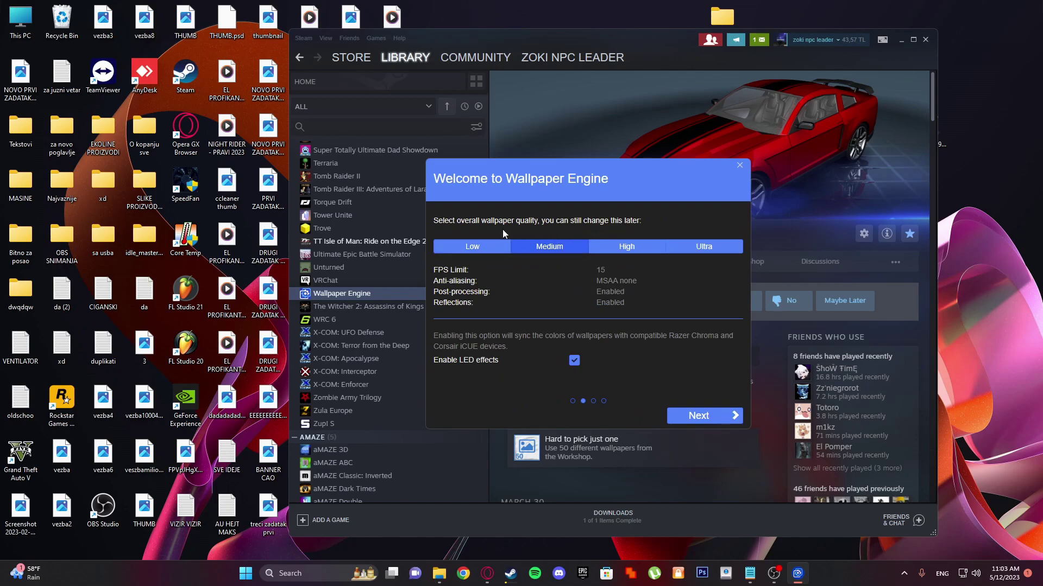
pyautogui.click(636, 246)
pyautogui.click(471, 247)
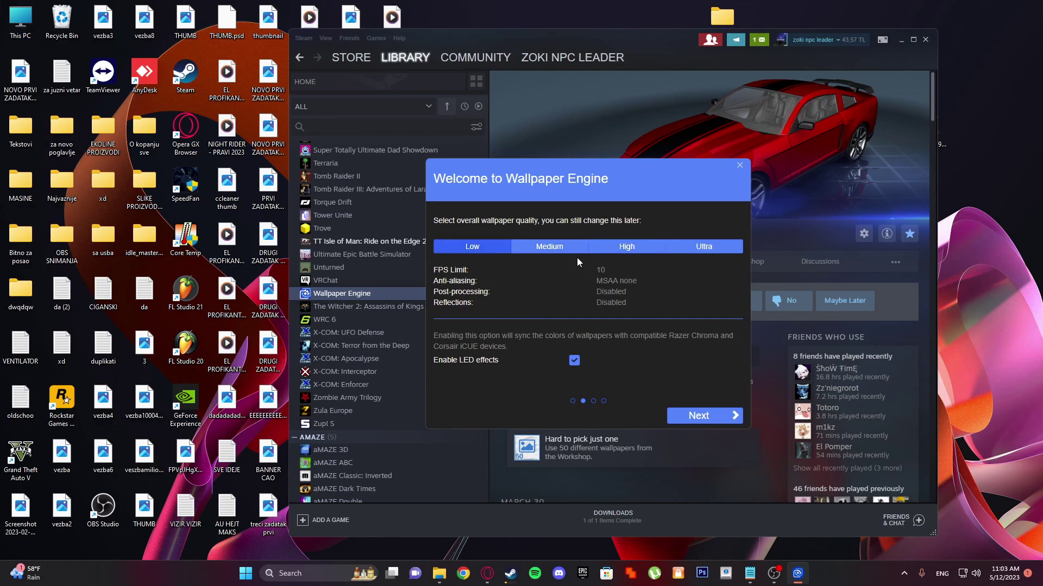
pyautogui.click(541, 248)
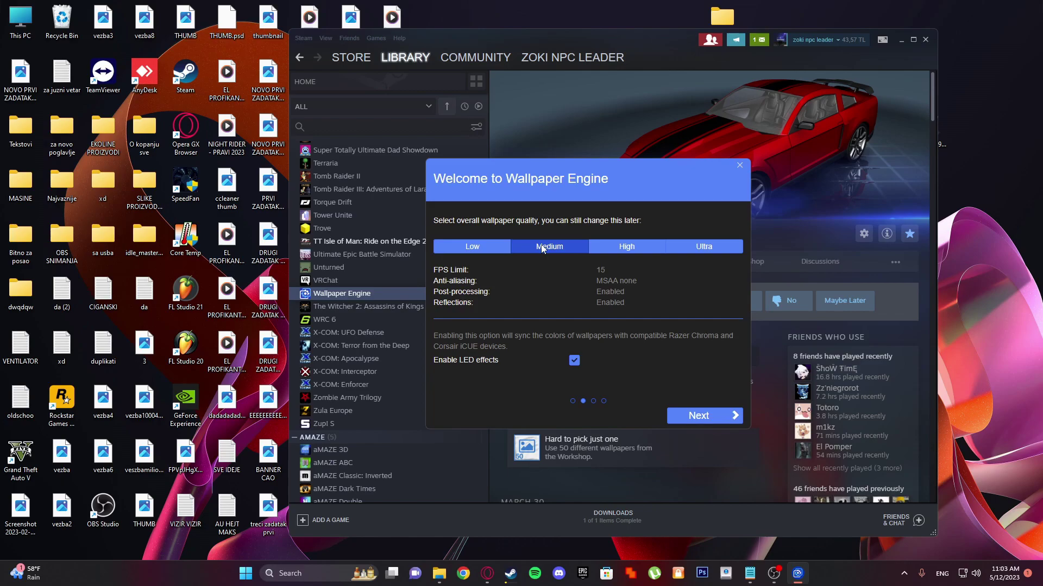
pyautogui.click(618, 248)
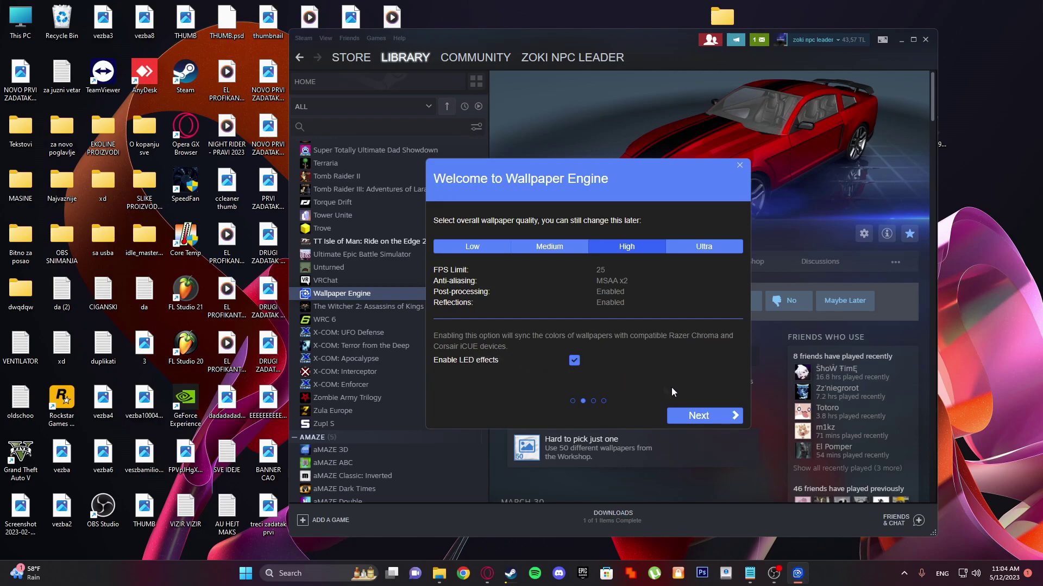
# Step: Enable starting with Windows at high priority and complete the welcome setup
pyautogui.click(680, 417)
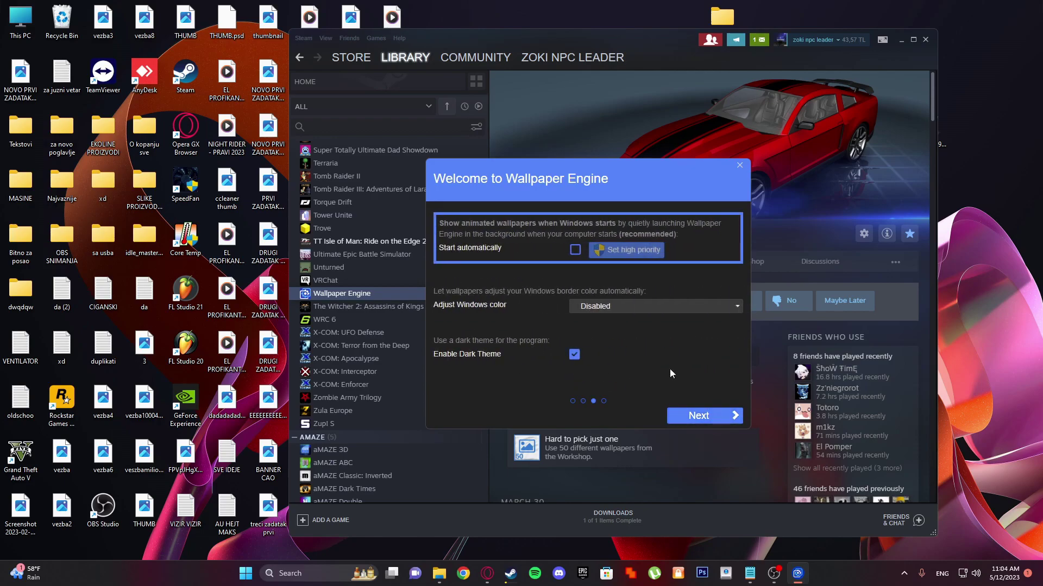
pyautogui.click(575, 250)
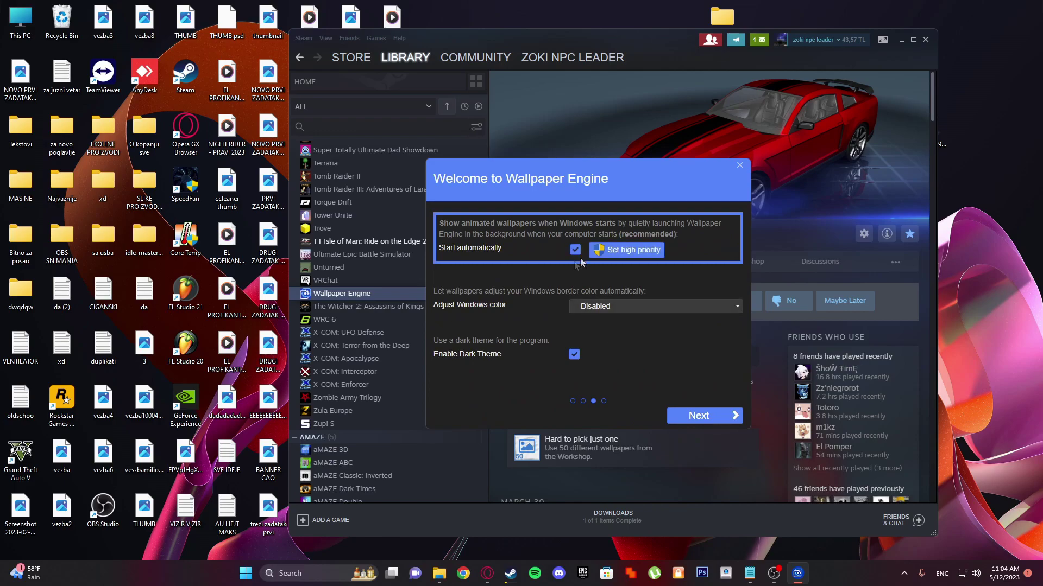
pyautogui.click(649, 253)
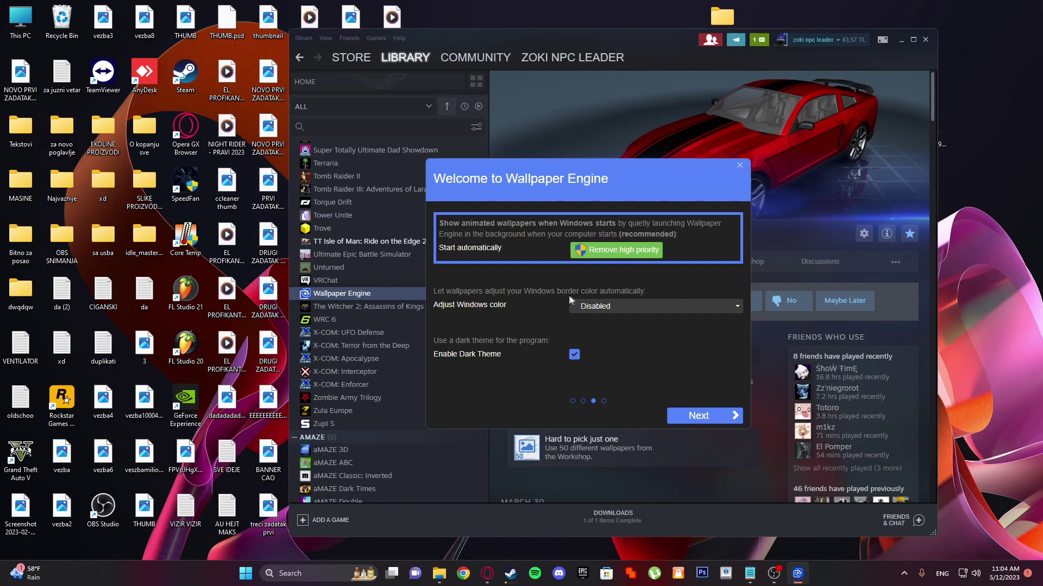
pyautogui.click(707, 414)
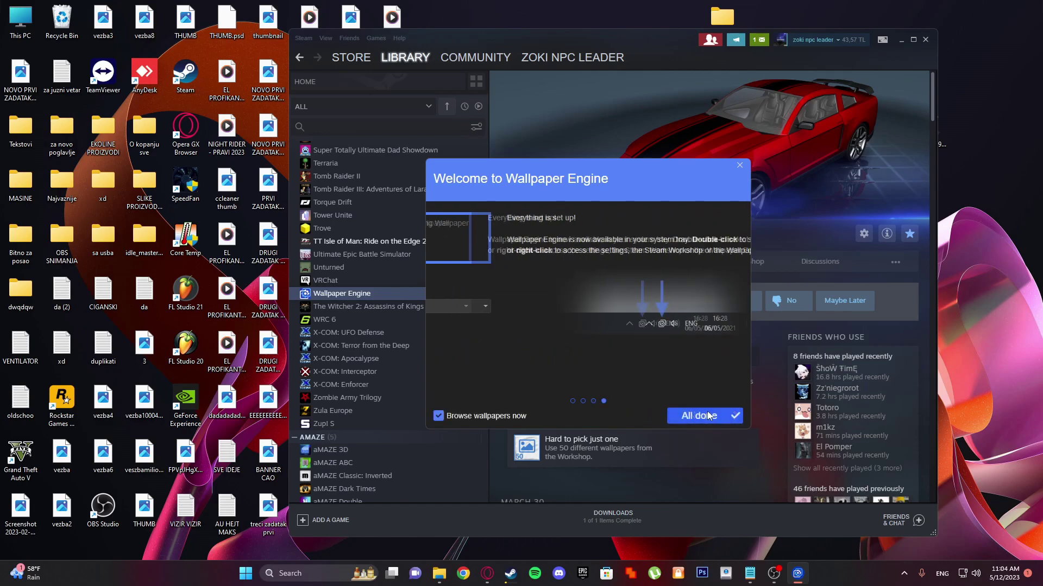
pyautogui.click(709, 416)
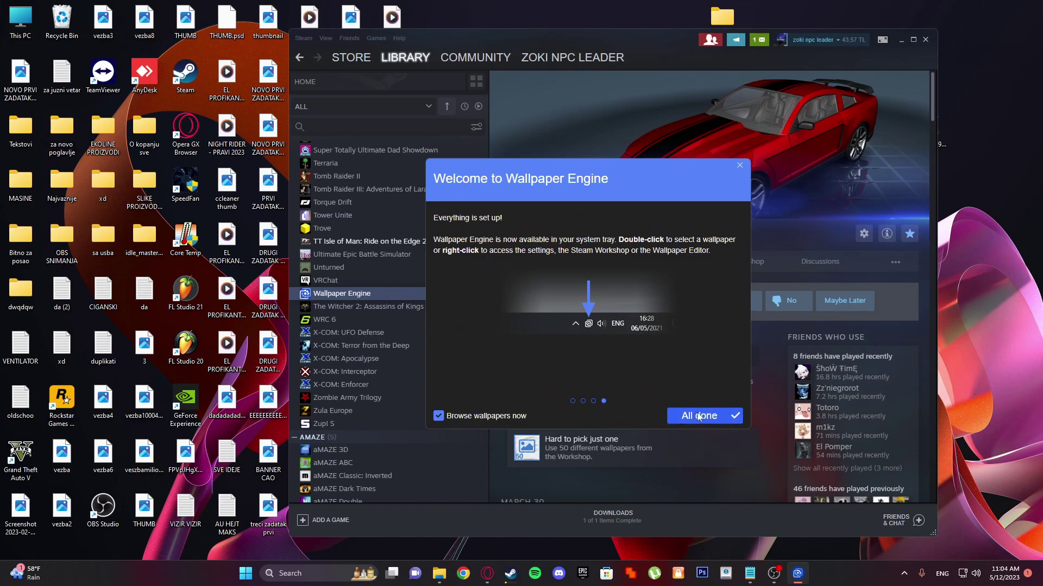
pyautogui.click(904, 573)
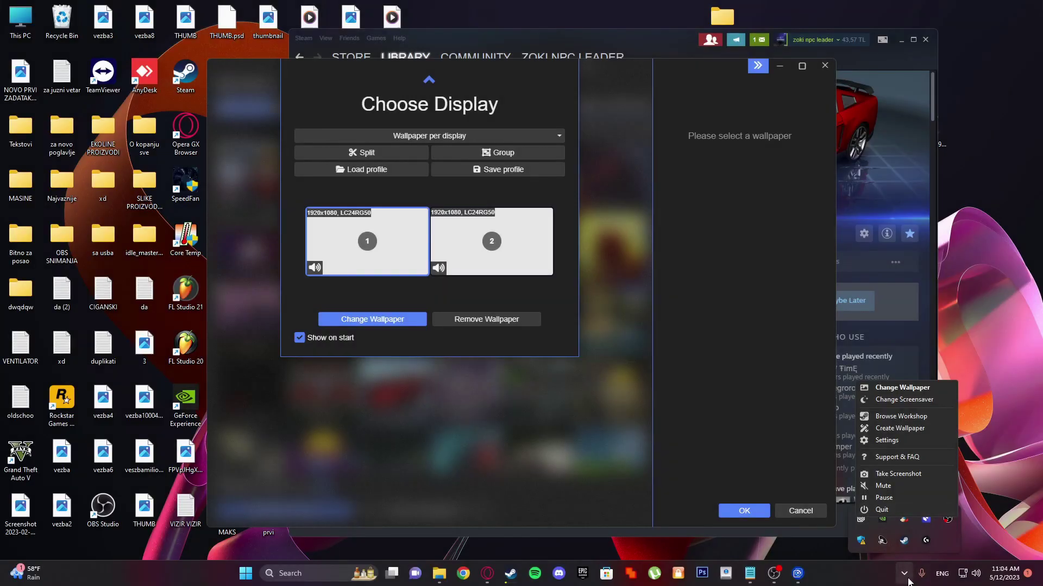
# Step: Open Monitor 1's wallpaper browser, minimize Steam and shift the Wallpaper Engine window right
pyautogui.click(597, 340)
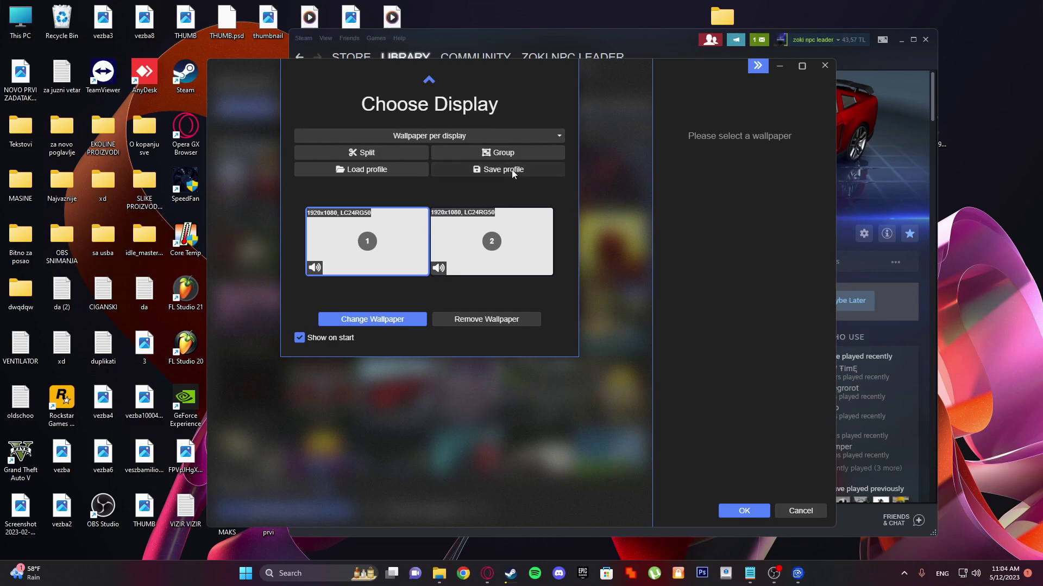
pyautogui.click(379, 319)
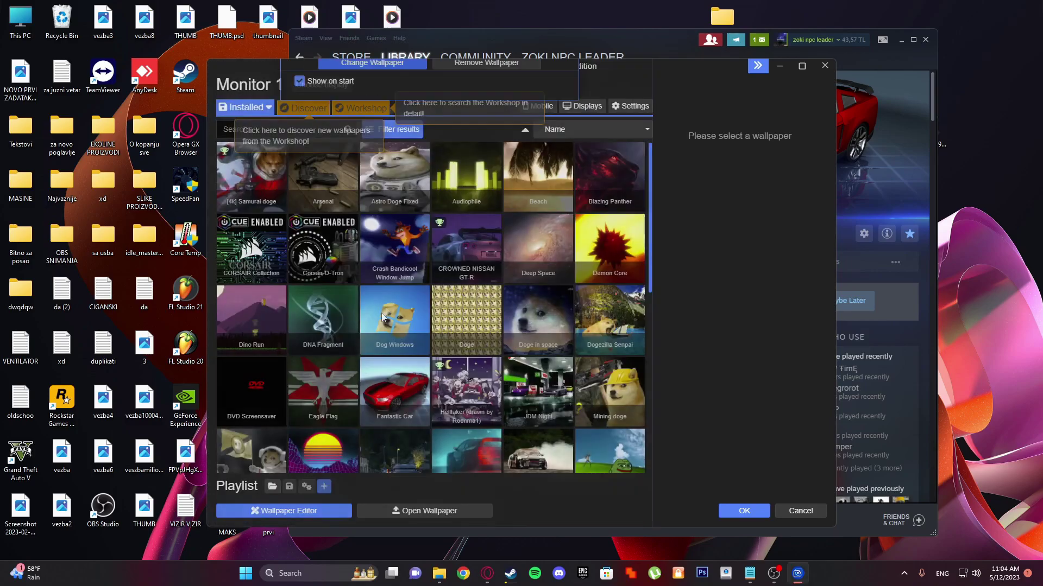
pyautogui.click(901, 41)
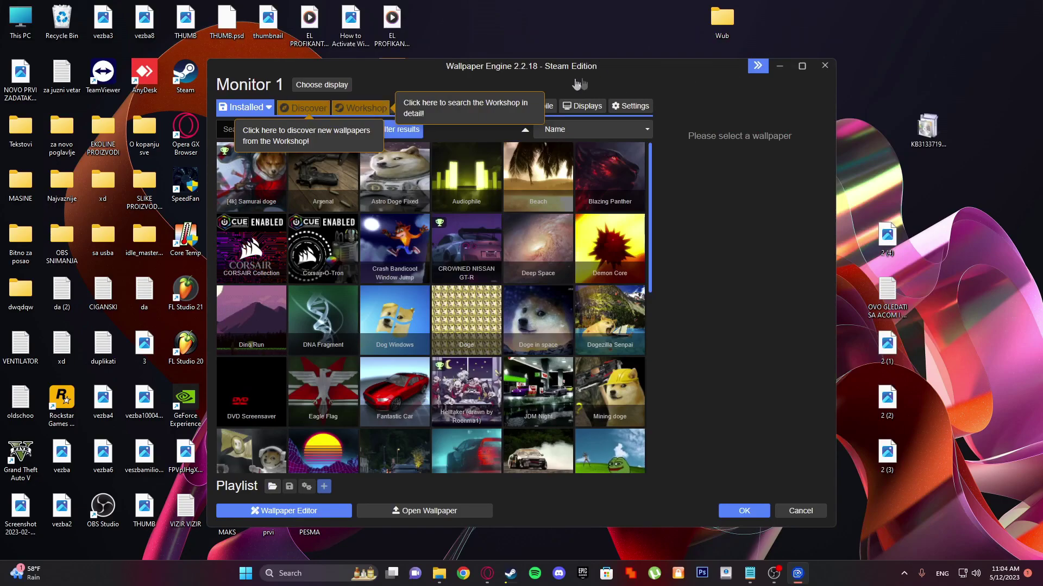
pyautogui.moveTo(717, 69); pyautogui.dragTo(787, 67)
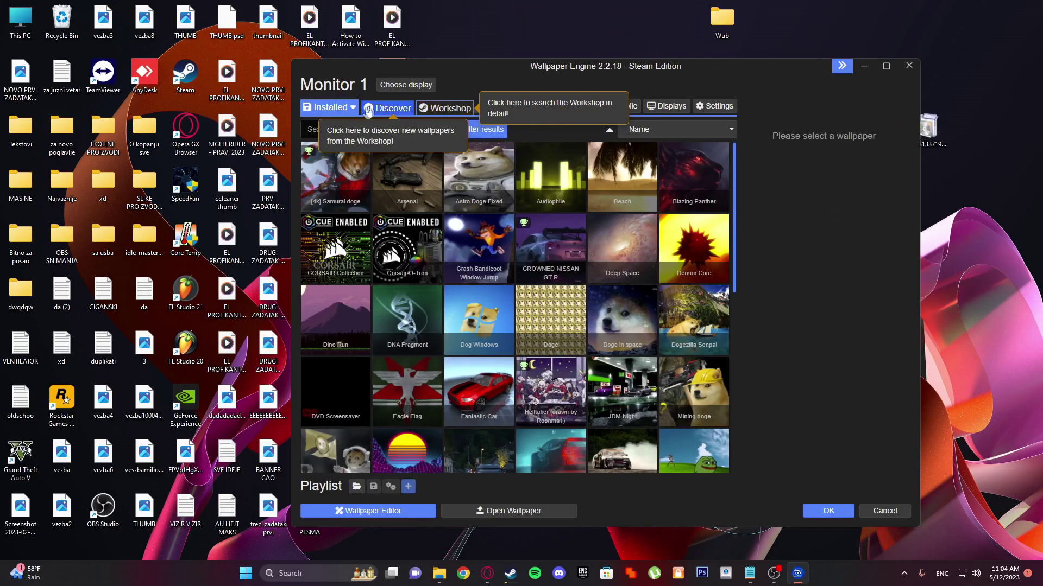
pyautogui.click(387, 107)
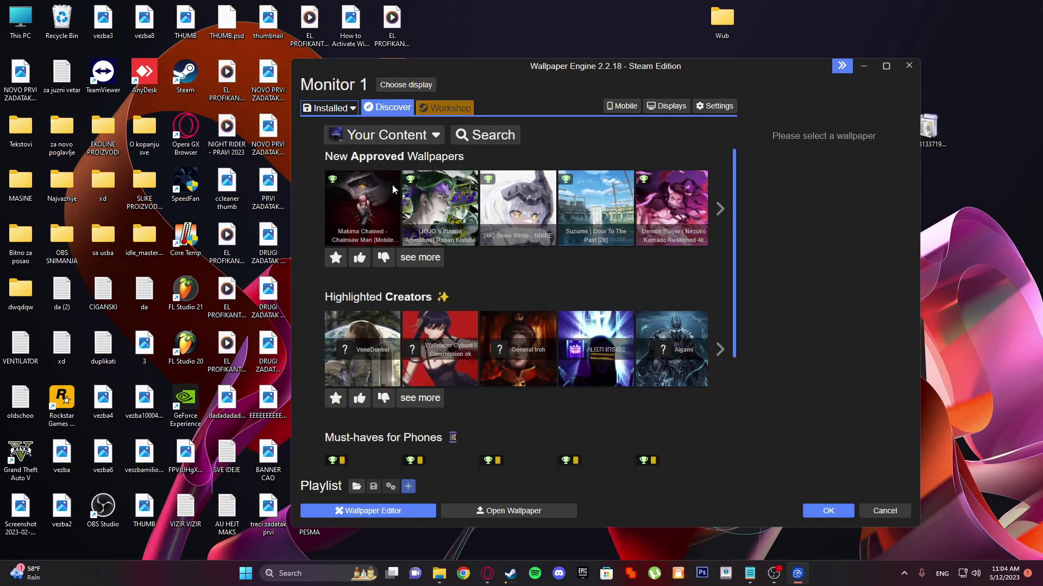
# Step: Open the Workshop browser with the Hide Anime filter setting confirmed
pyautogui.click(480, 134)
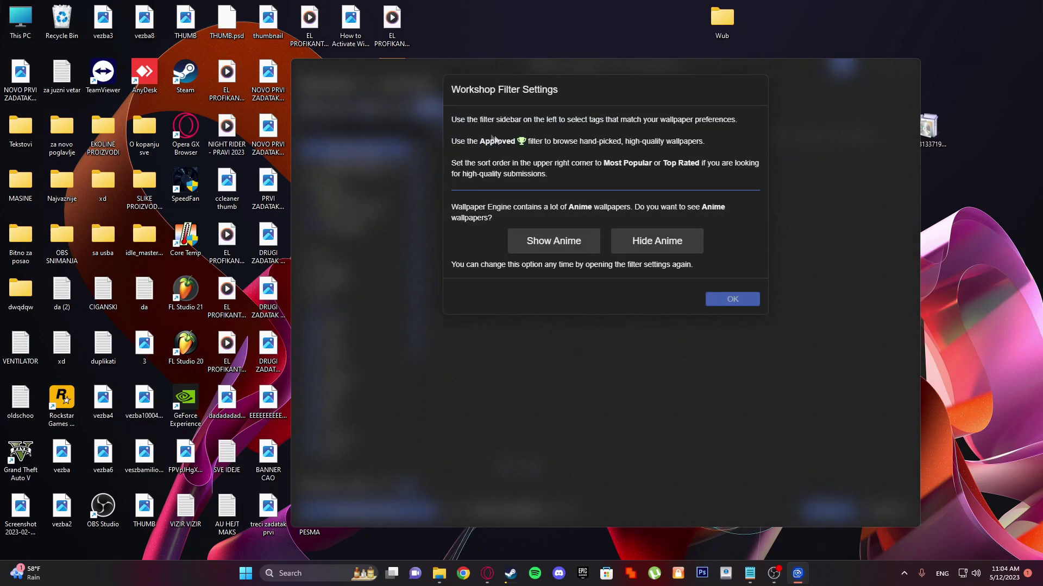
pyautogui.click(647, 240)
pyautogui.click(731, 299)
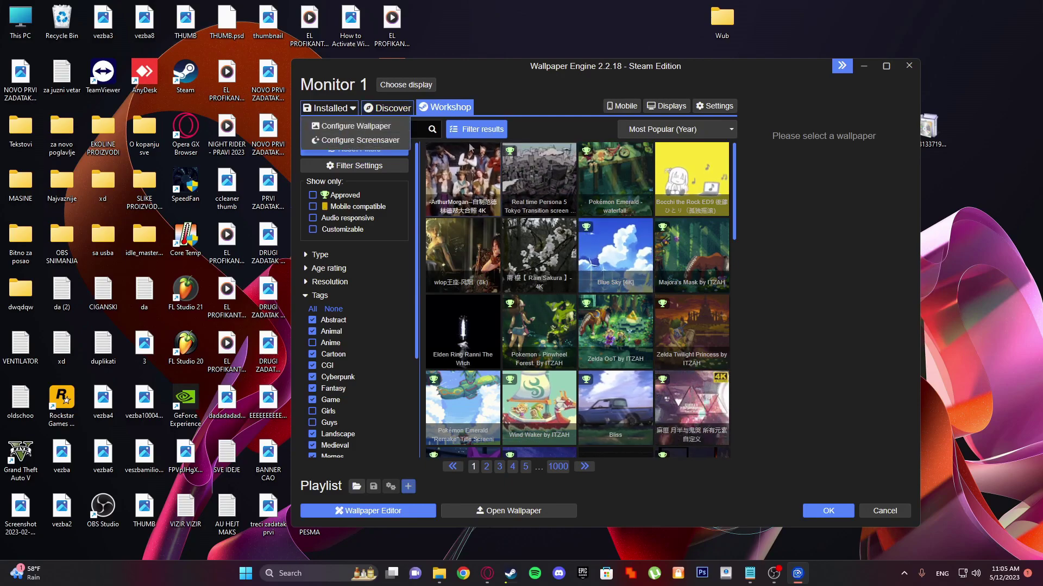
pyautogui.click(420, 131)
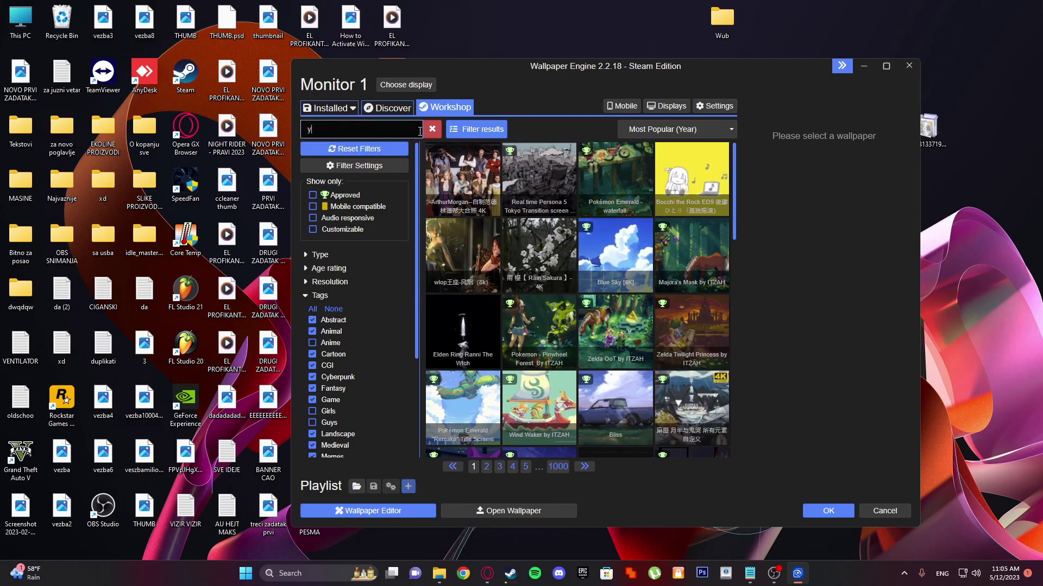
# Step: Search the Workshop for 'yamaha mt 07' and open the Flipps Yamaha MT07 color correction result
pyautogui.write('yamaha')
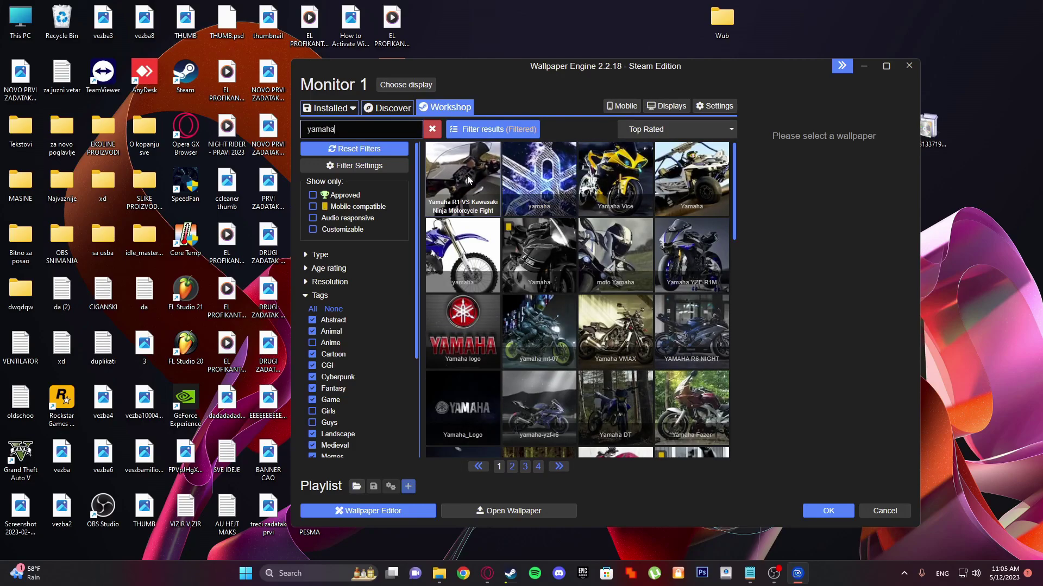
pyautogui.write(' mt 07')
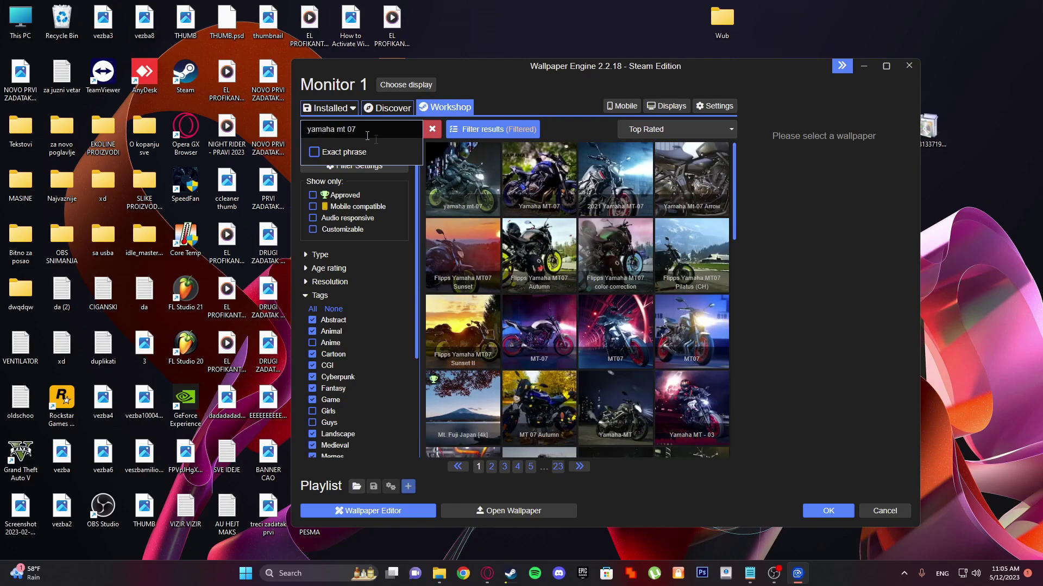
pyautogui.scroll(-1, 725, 285)
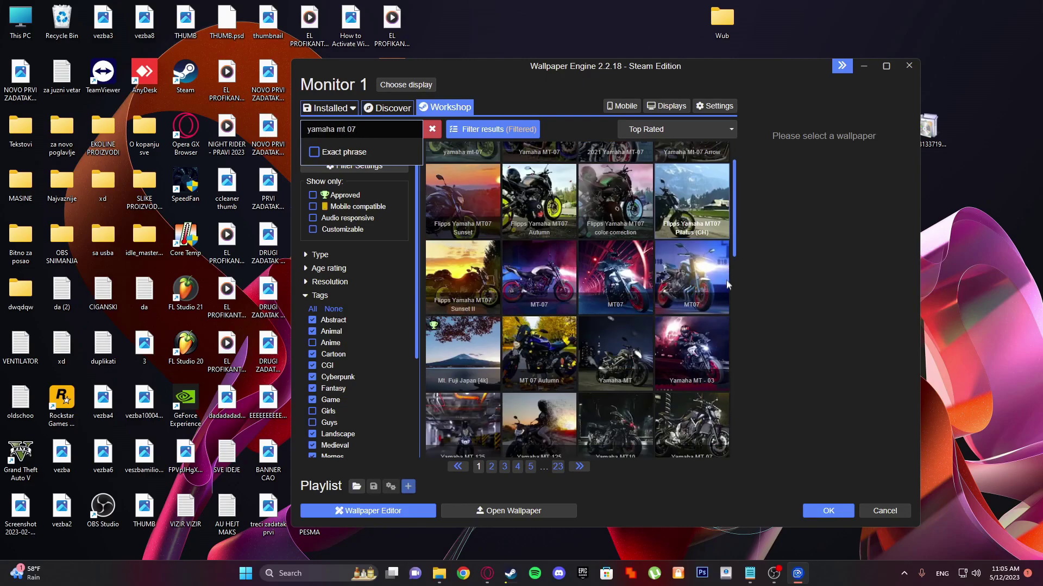
pyautogui.scroll(-3, 727, 288)
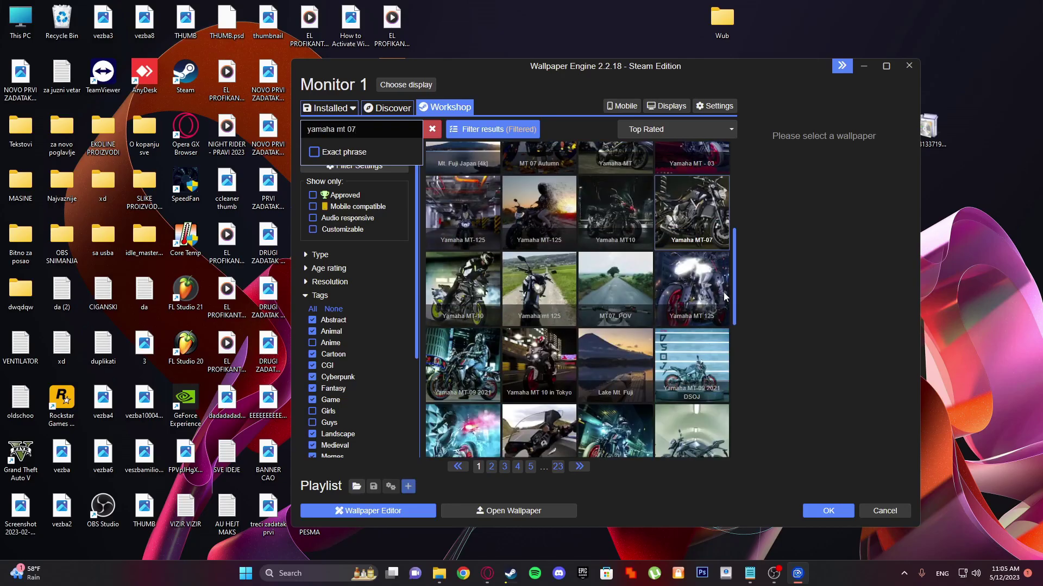
pyautogui.scroll(-3, 717, 293)
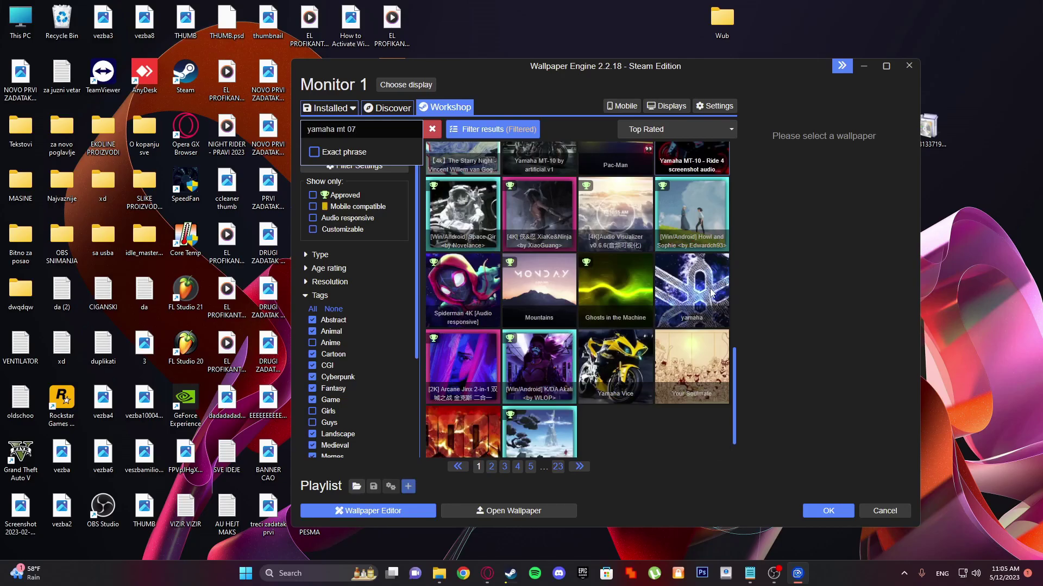
pyautogui.scroll(8, 710, 291)
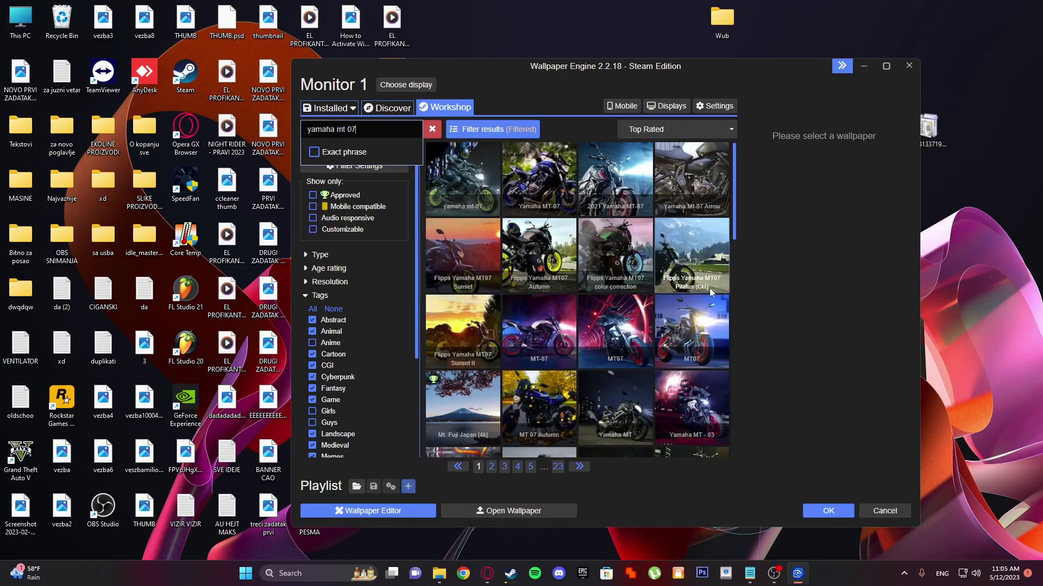
pyautogui.click(632, 262)
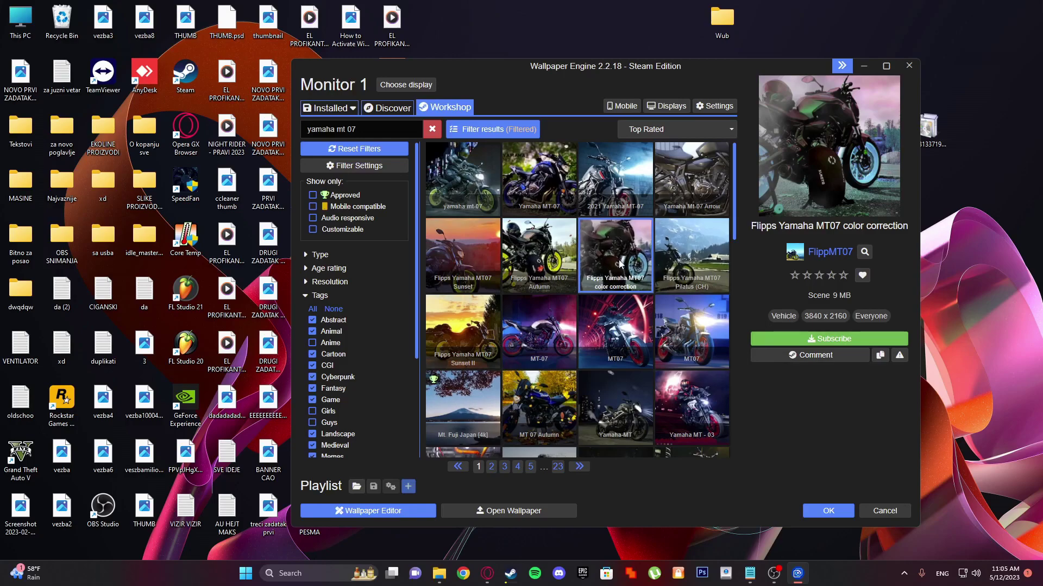
# Step: Subscribe to Flipps Yamaha MT07 color correction and preview it on the desktop by minimizing the window
pyautogui.click(828, 339)
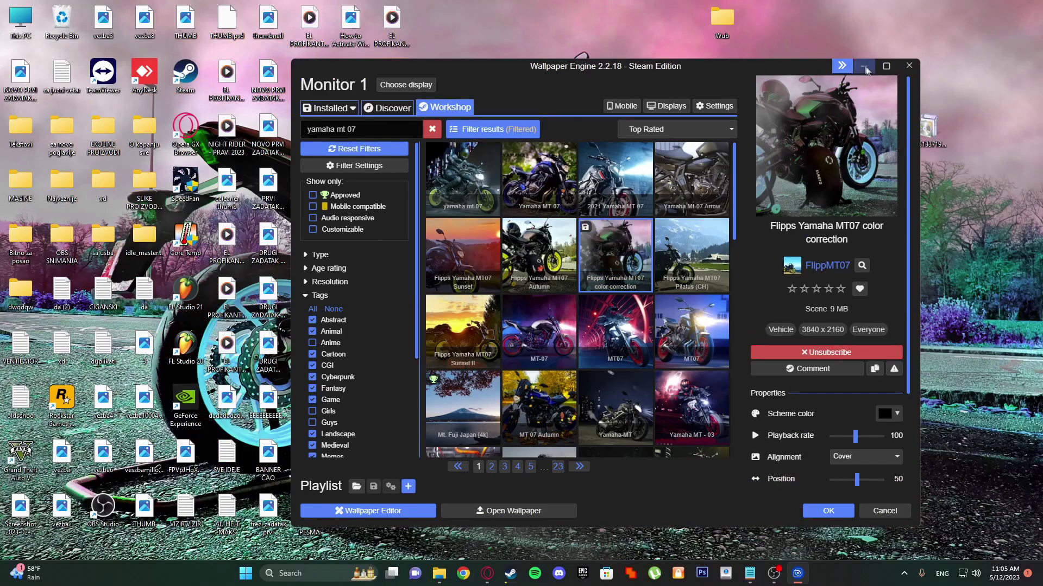
pyautogui.click(863, 65)
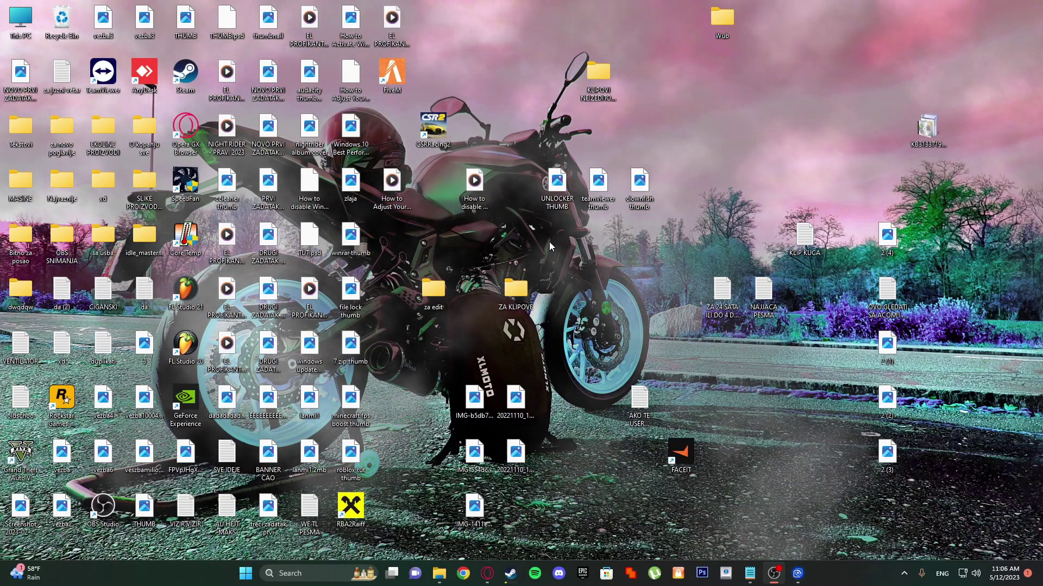
pyautogui.click(794, 575)
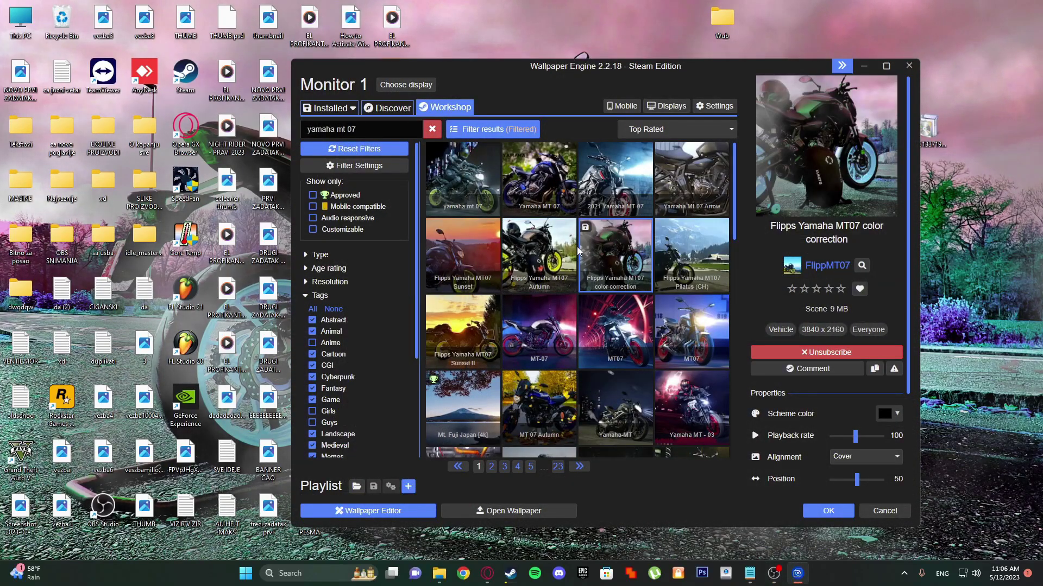
pyautogui.scroll(-1, 639, 272)
pyautogui.scroll(-1, 703, 309)
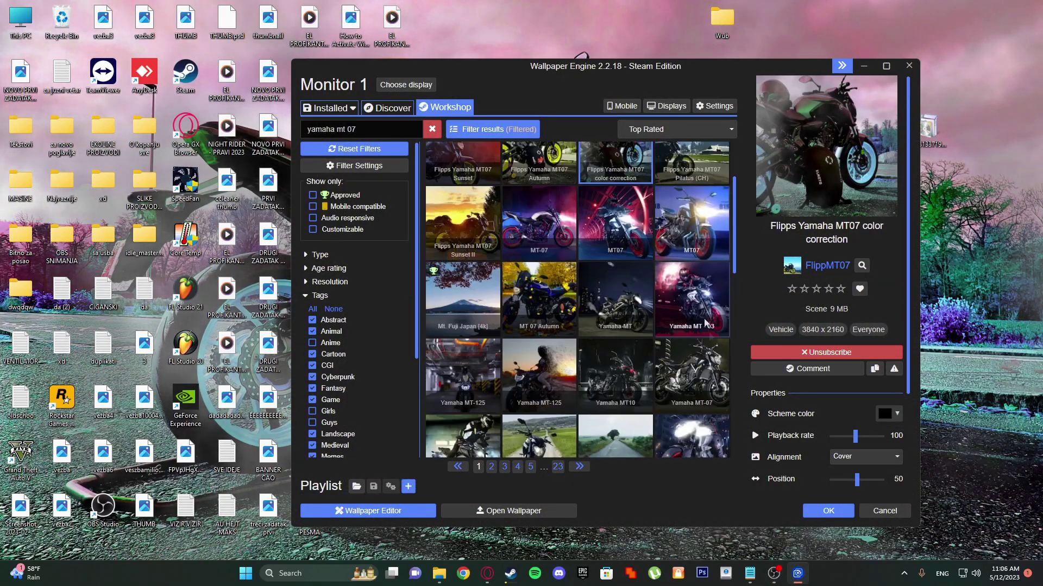
pyautogui.click(802, 583)
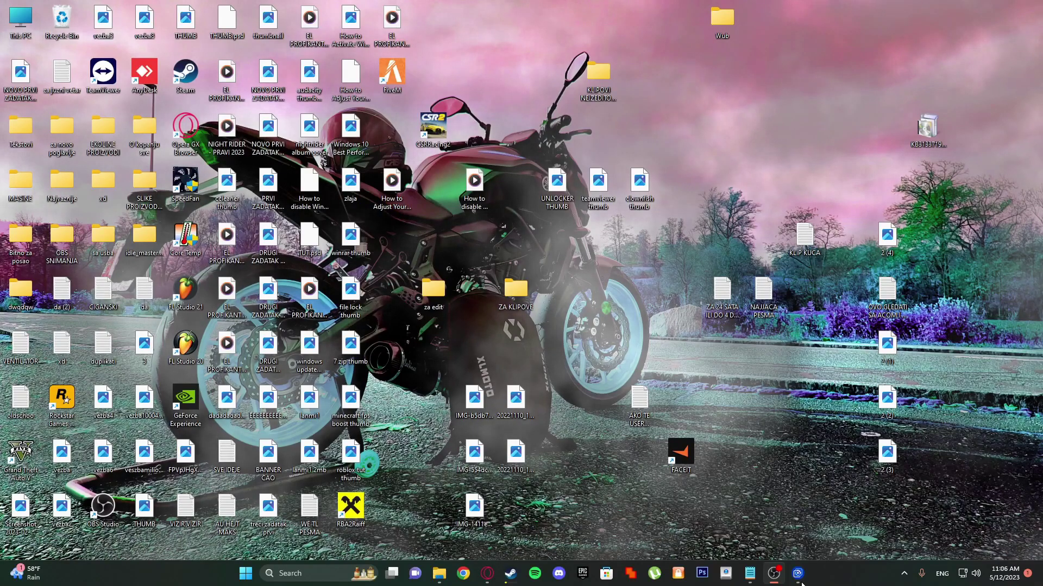
pyautogui.click(802, 583)
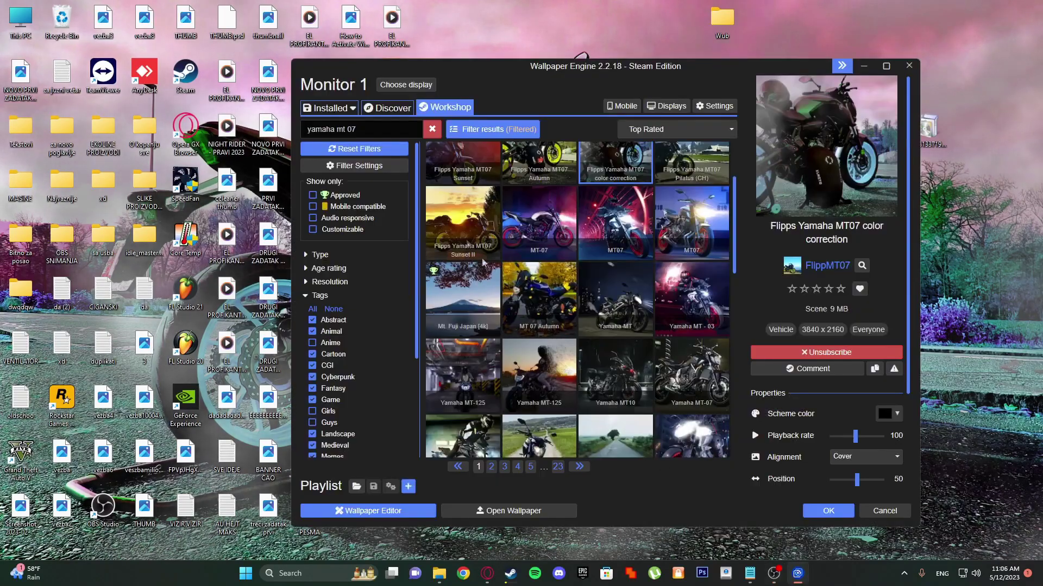
pyautogui.click(383, 109)
# Step: On the Installed tab, set the MT07 wallpaper's playback rate to 161 and position to 49, leaving color options off
pyautogui.click(326, 107)
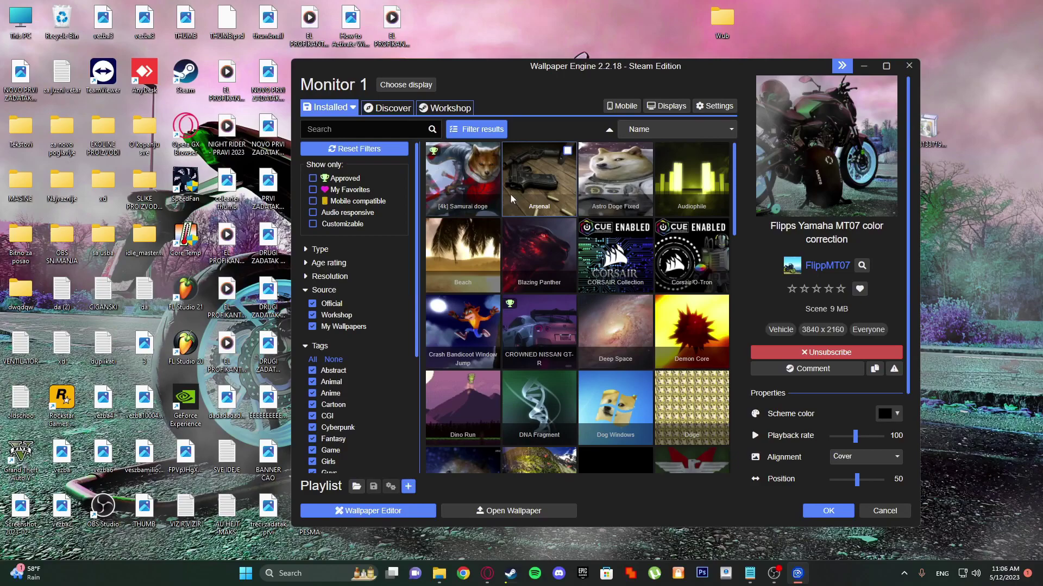
pyautogui.scroll(-2, 845, 353)
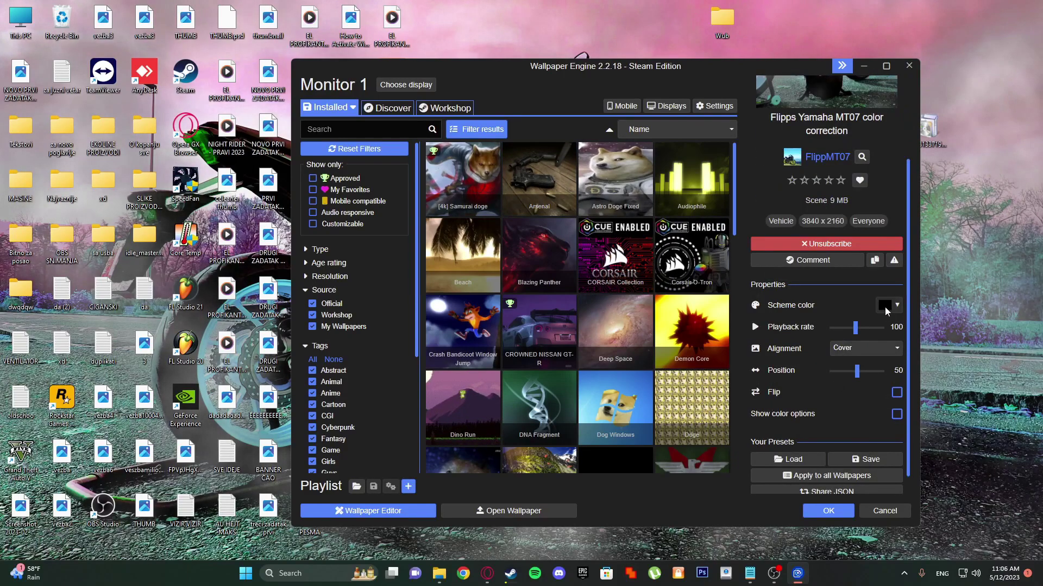
pyautogui.moveTo(867, 331); pyautogui.dragTo(874, 333)
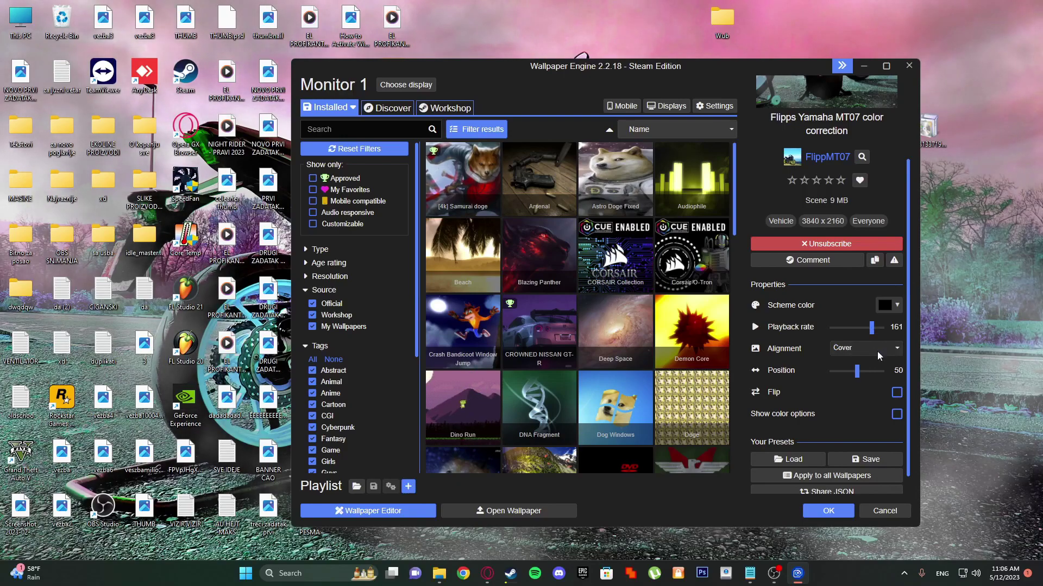
pyautogui.moveTo(856, 371); pyautogui.dragTo(867, 377)
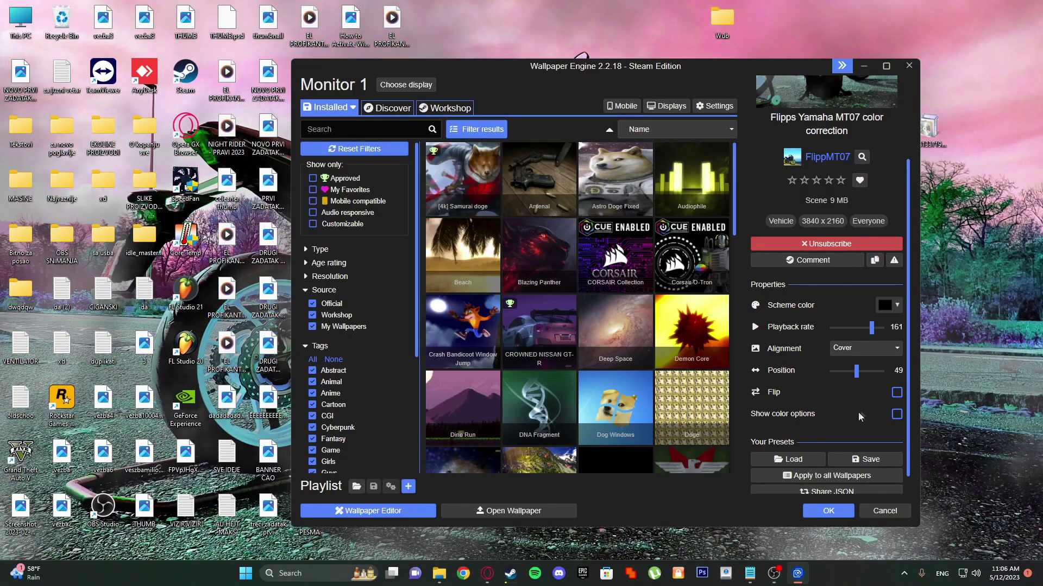
pyautogui.click(897, 414)
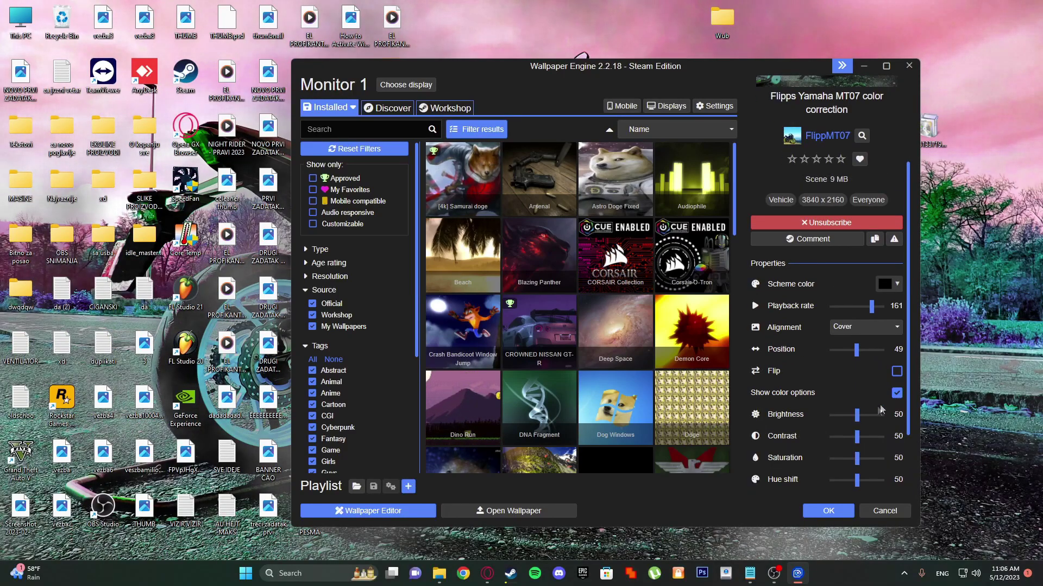
pyautogui.moveTo(857, 415)
pyautogui.mouseDown()
pyautogui.moveTo(877, 418)
pyautogui.moveTo(858, 424)
pyautogui.mouseUp()
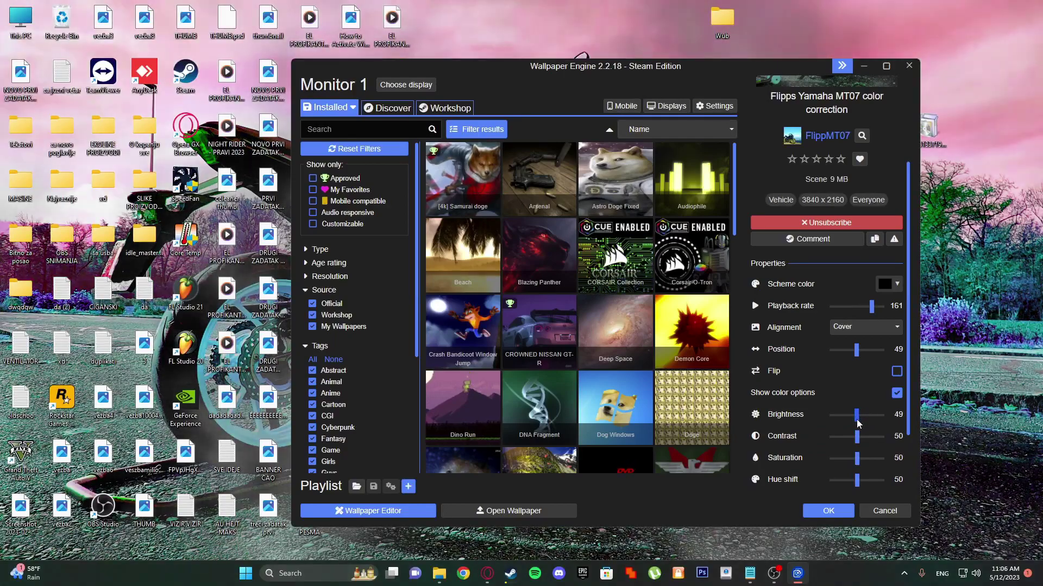
pyautogui.click(896, 394)
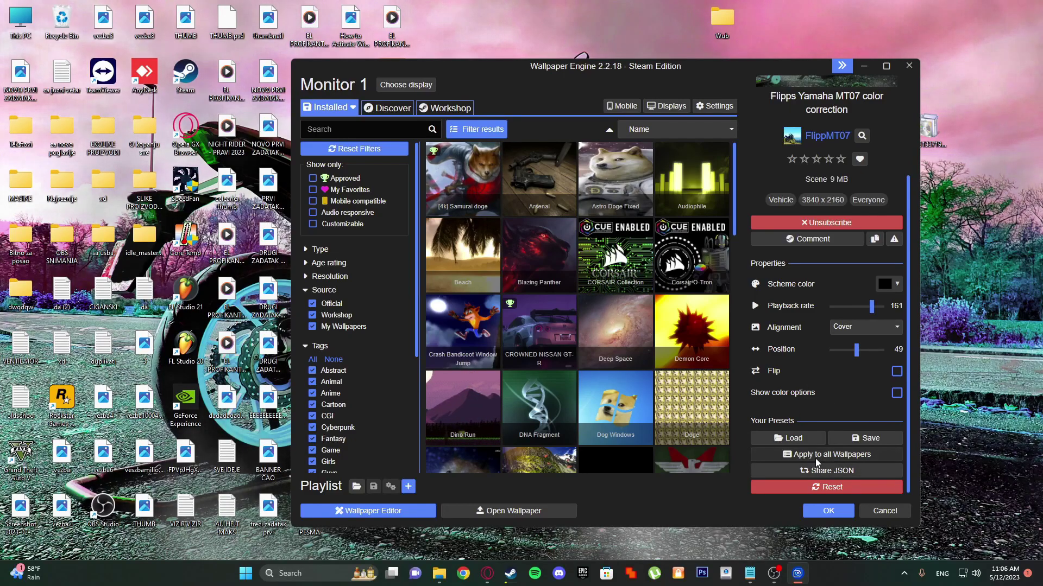
# Step: Apply and preview the CROWNED NISSAN GT-R wallpaper, then the Doge wallpaper
pyautogui.click(530, 319)
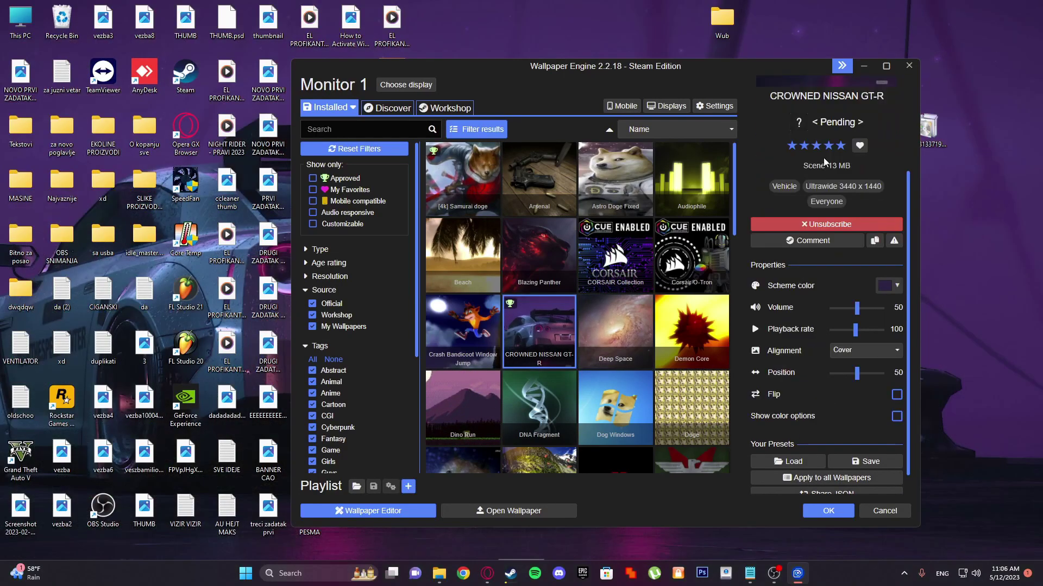
pyautogui.click(864, 65)
pyautogui.click(797, 574)
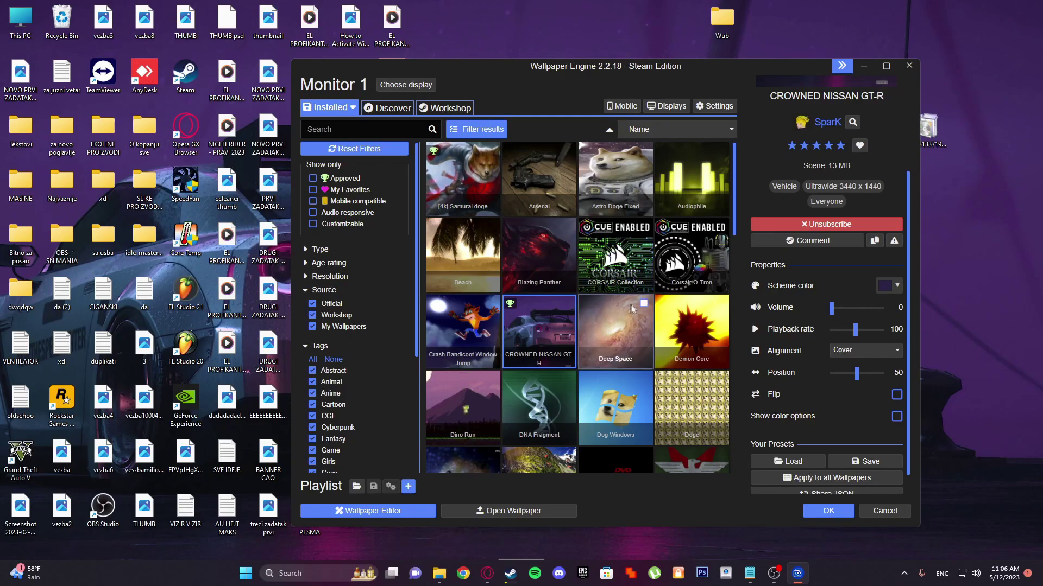
pyautogui.scroll(-2, 639, 296)
pyautogui.scroll(2, 641, 295)
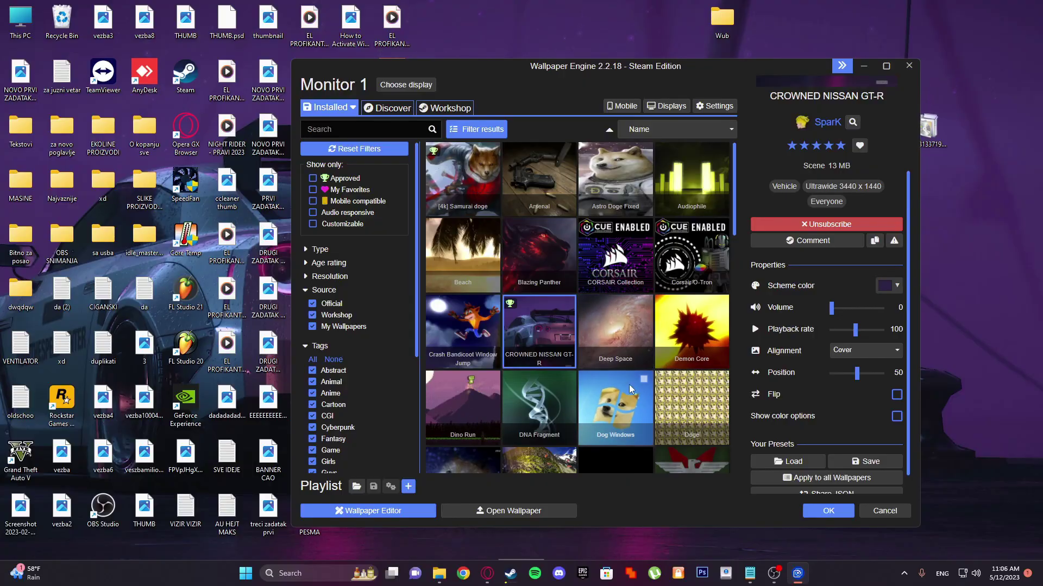
pyautogui.click(692, 406)
pyautogui.click(799, 574)
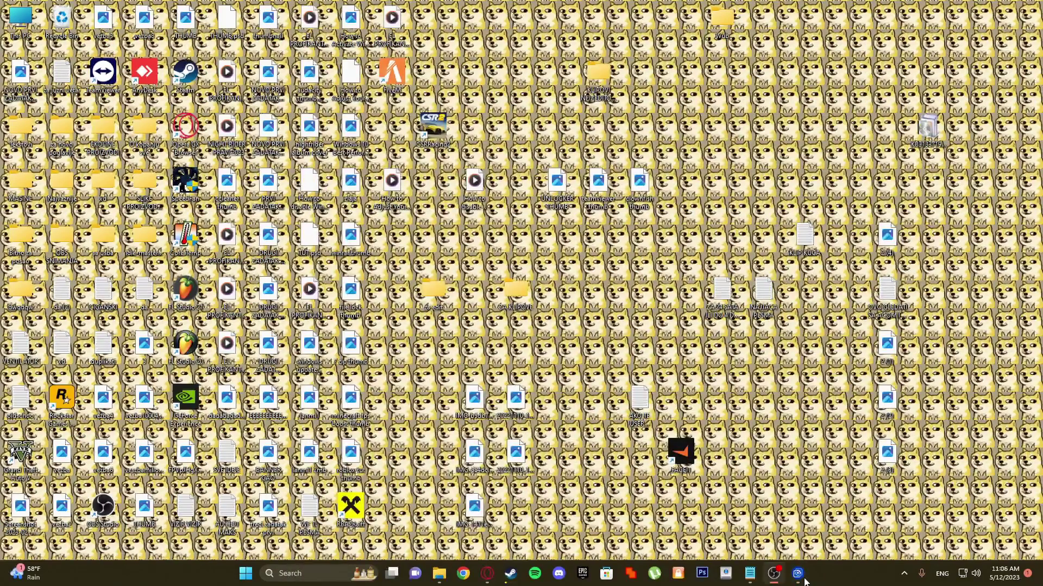
pyautogui.click(801, 577)
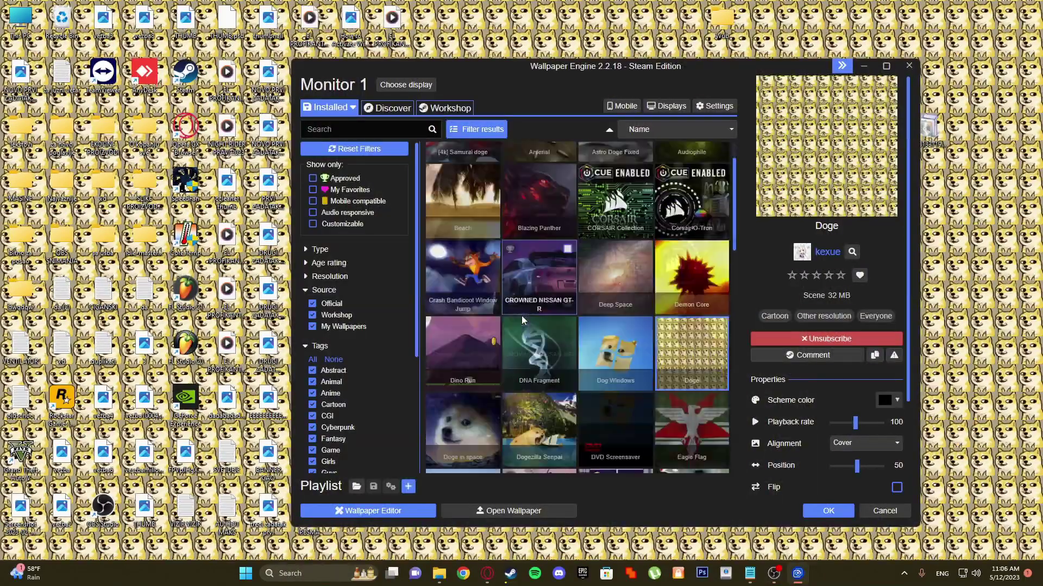
# Step: Preview Mining doge, then leave pepe and howard windows xp as the desktop wallpaper
pyautogui.scroll(-10, 521, 315)
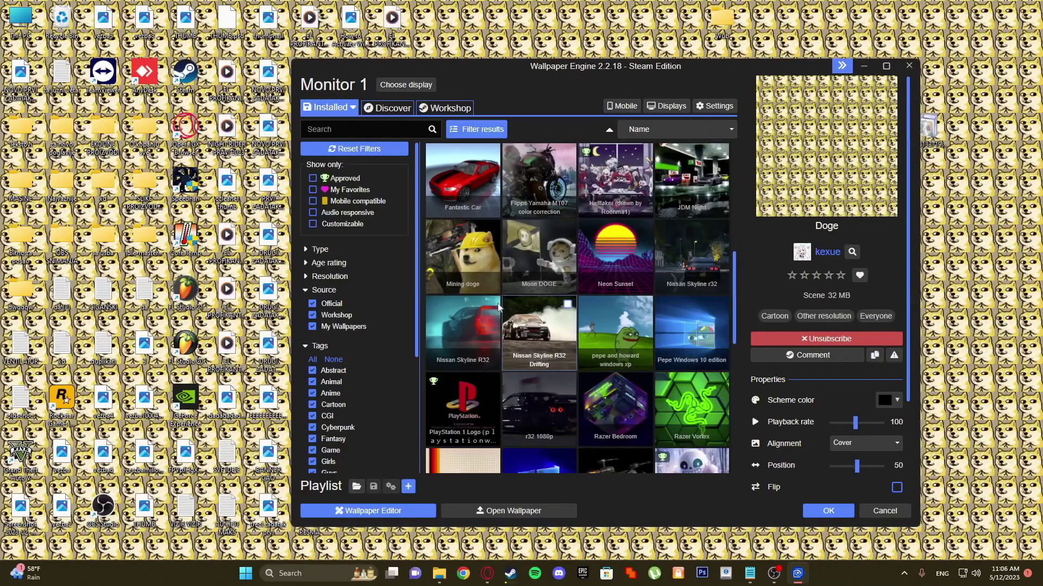
pyautogui.click(462, 255)
pyautogui.click(798, 574)
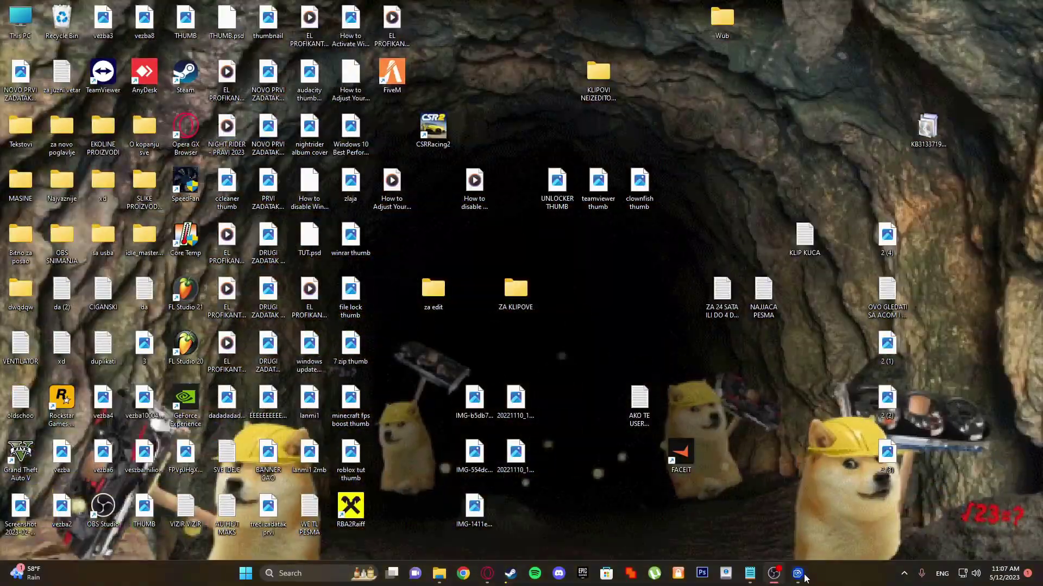
pyautogui.click(798, 575)
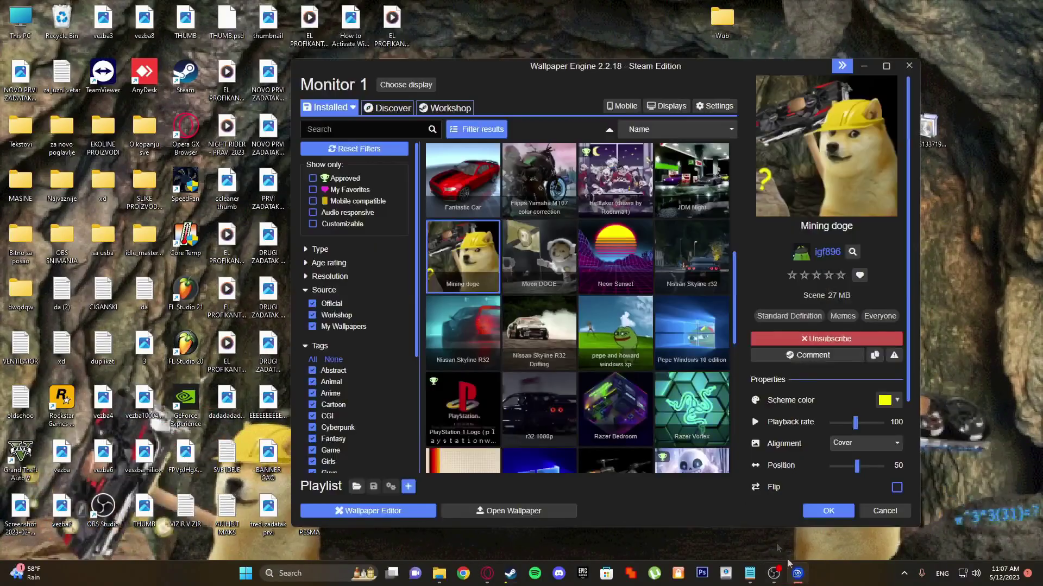
pyautogui.scroll(-1, 624, 326)
pyautogui.click(646, 319)
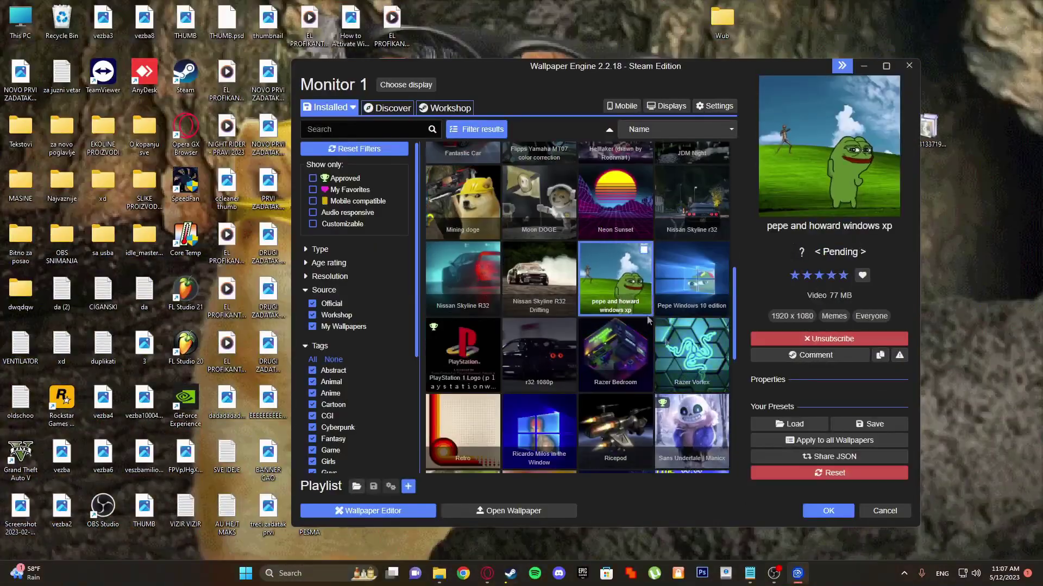
pyautogui.click(801, 578)
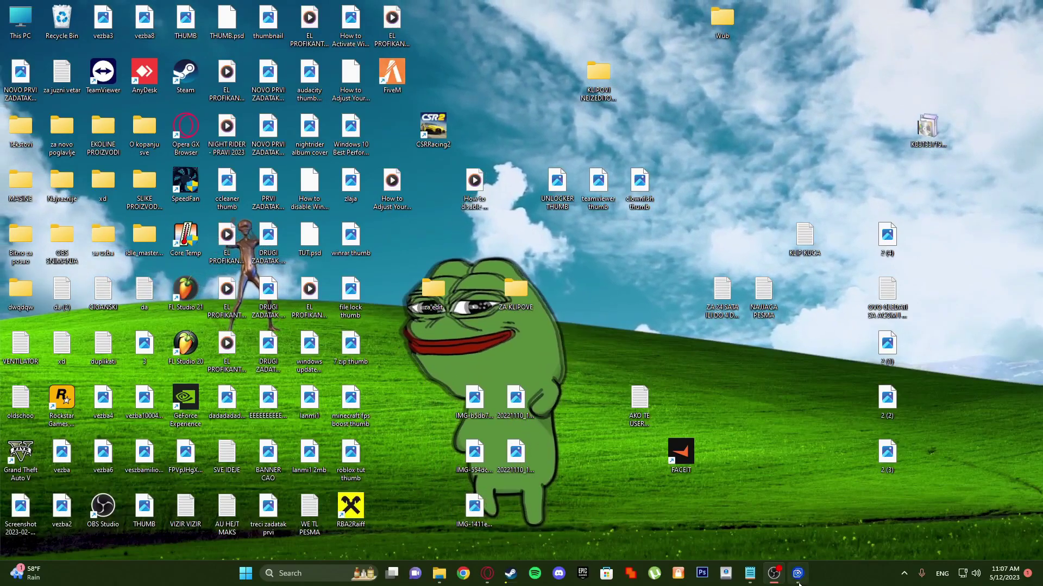
# Step: Browse the wallpaper library, then minimize it to view the current desktop wallpaper
pyautogui.click(798, 577)
pyautogui.scroll(-3, 651, 315)
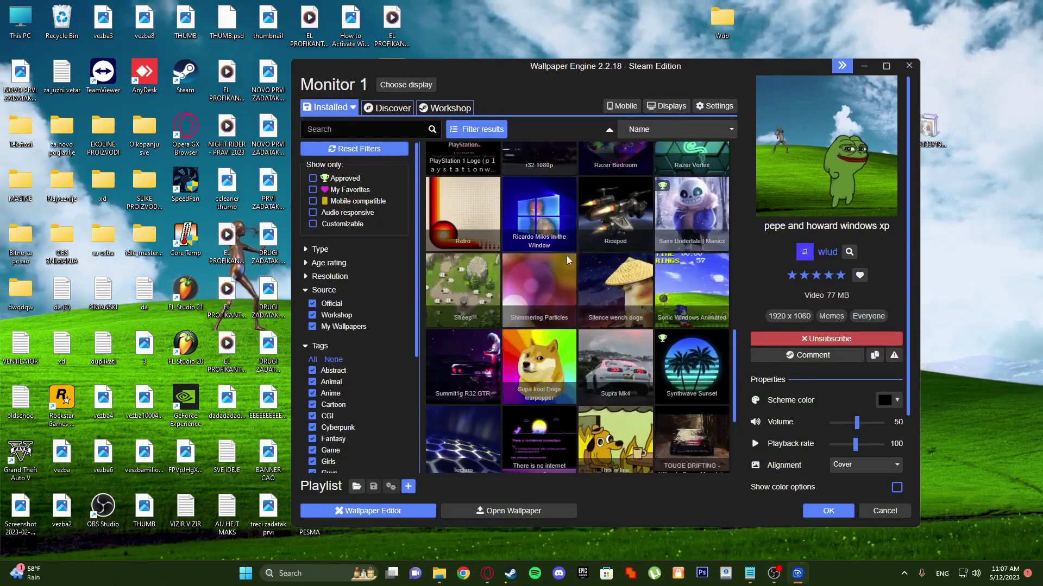
pyautogui.scroll(-3, 569, 261)
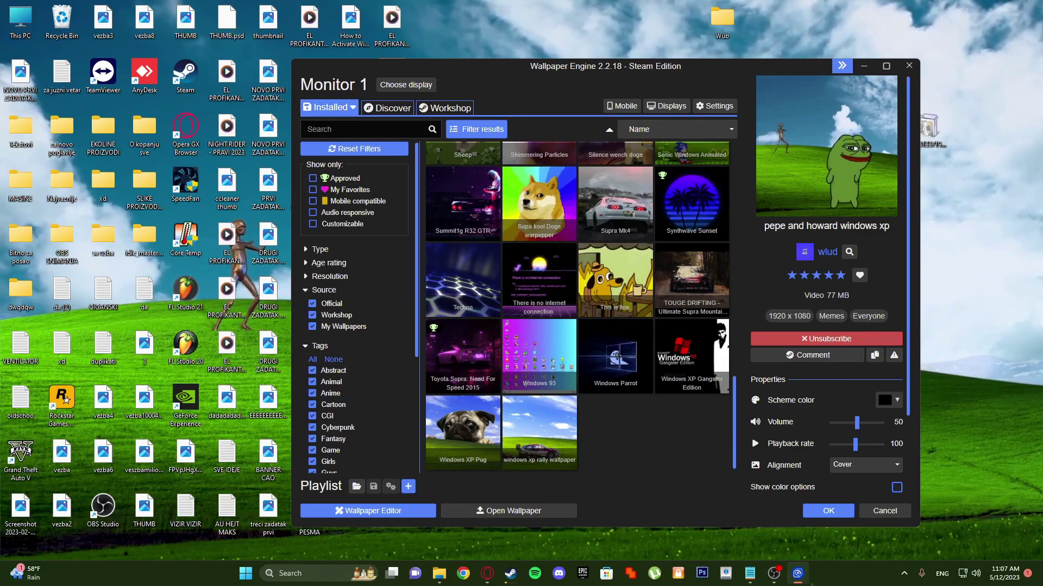
pyautogui.click(798, 577)
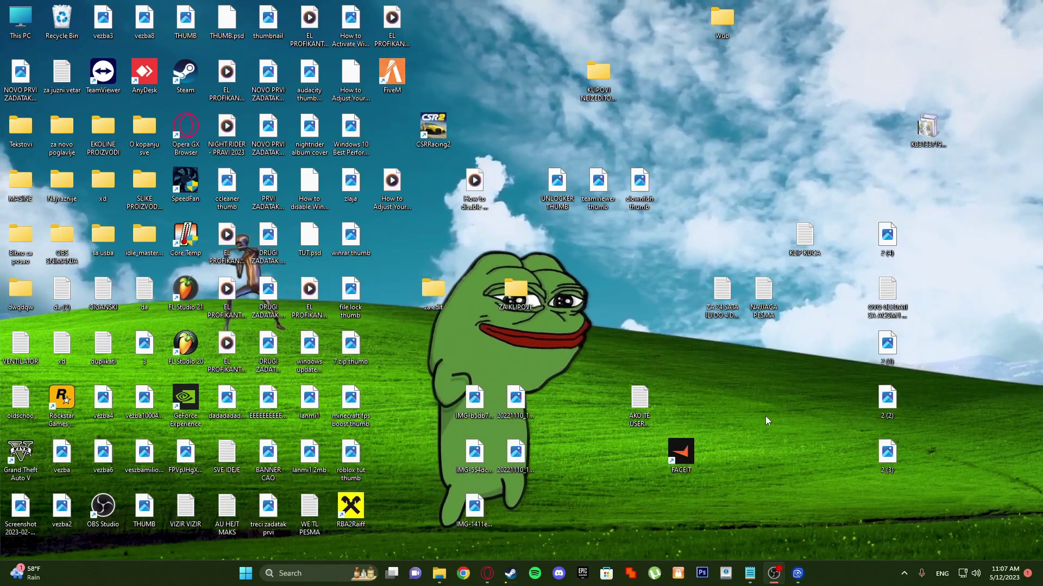
# Step: Apply the Astro Doge Fixed wallpaper and check it on the desktop
pyautogui.click(798, 575)
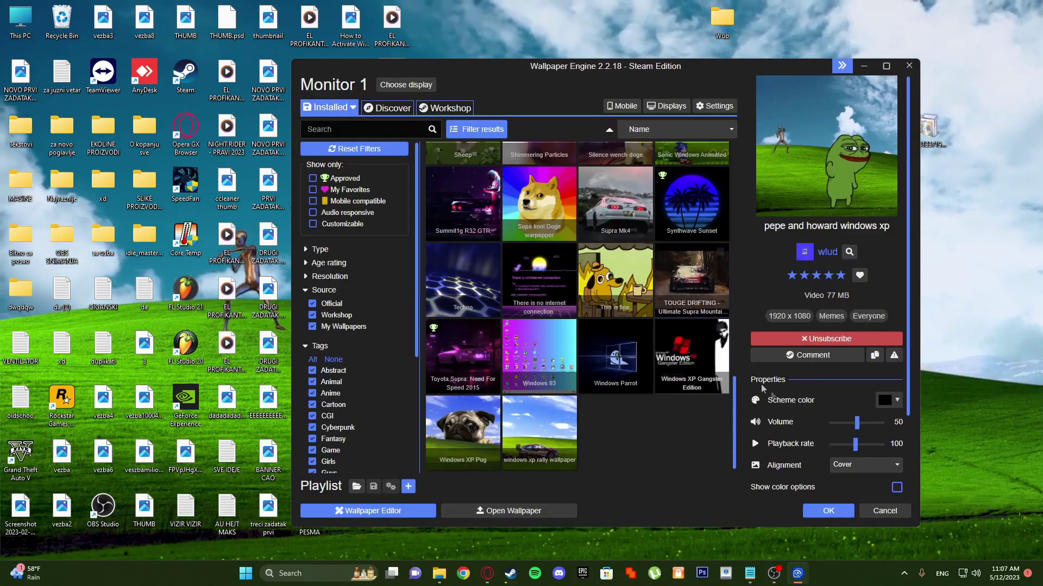
pyautogui.scroll(-2, 836, 387)
pyautogui.scroll(5, 689, 371)
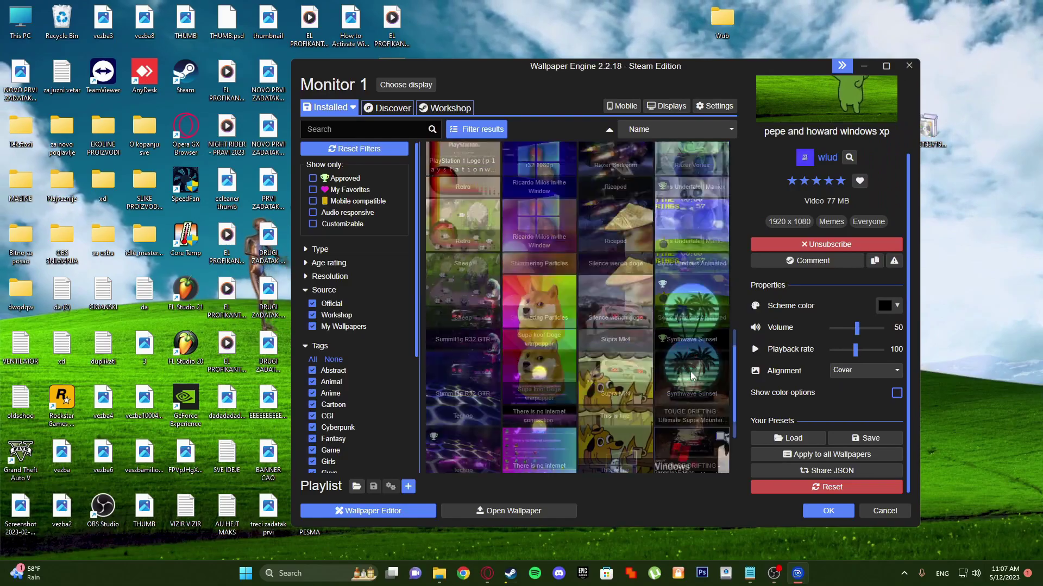
pyautogui.scroll(10, 691, 374)
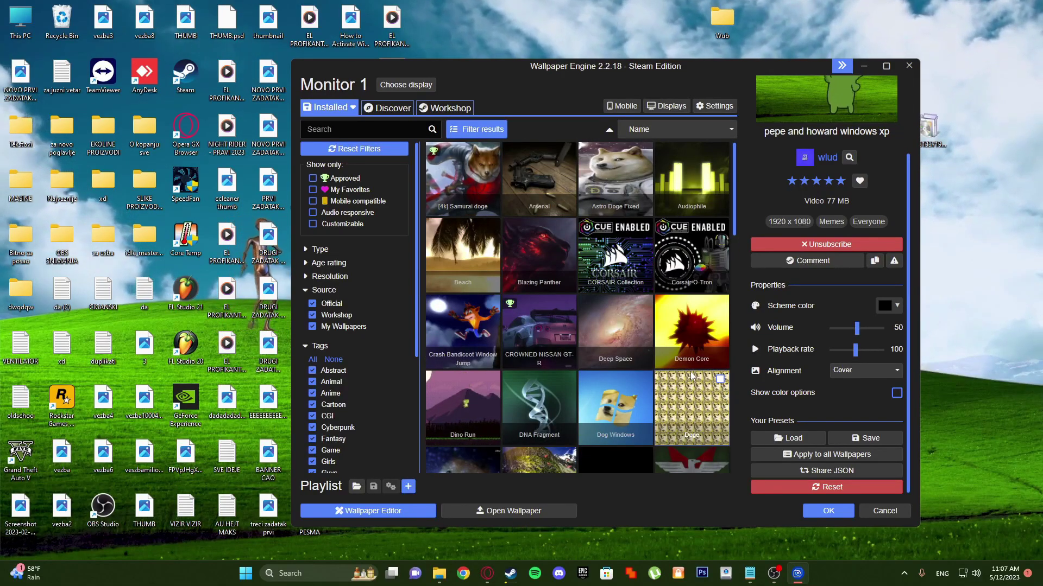
pyautogui.click(616, 177)
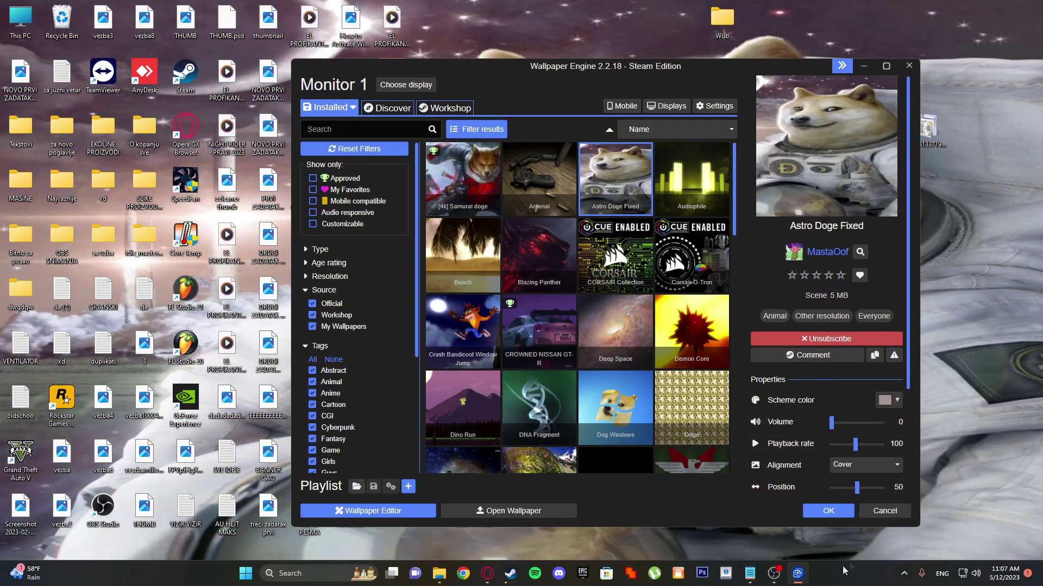
pyautogui.click(796, 578)
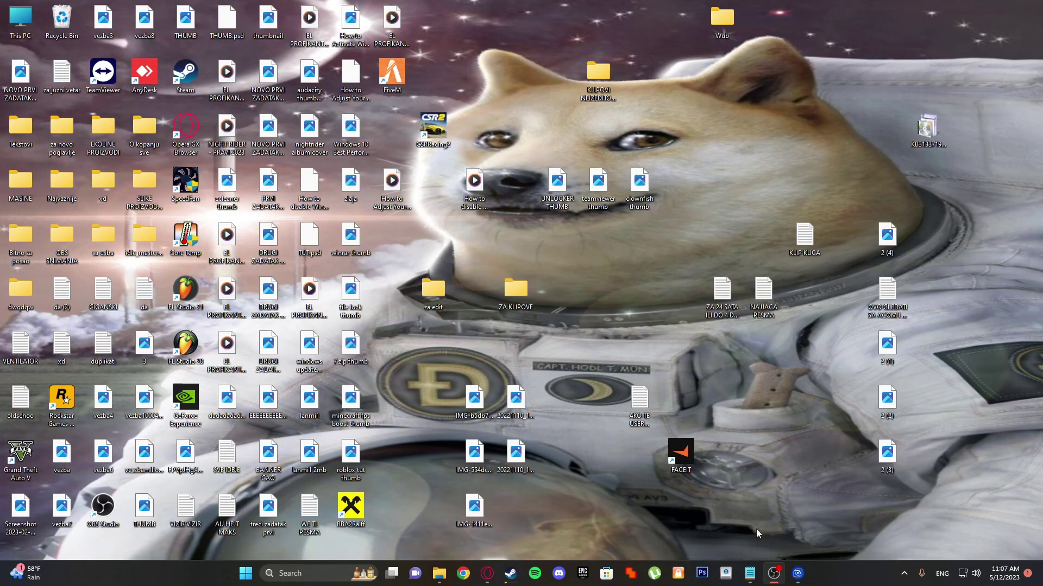
# Step: Apply the Moon DOGE wallpaper further down the library and view it on the desktop
pyautogui.click(801, 575)
pyautogui.scroll(-1, 577, 296)
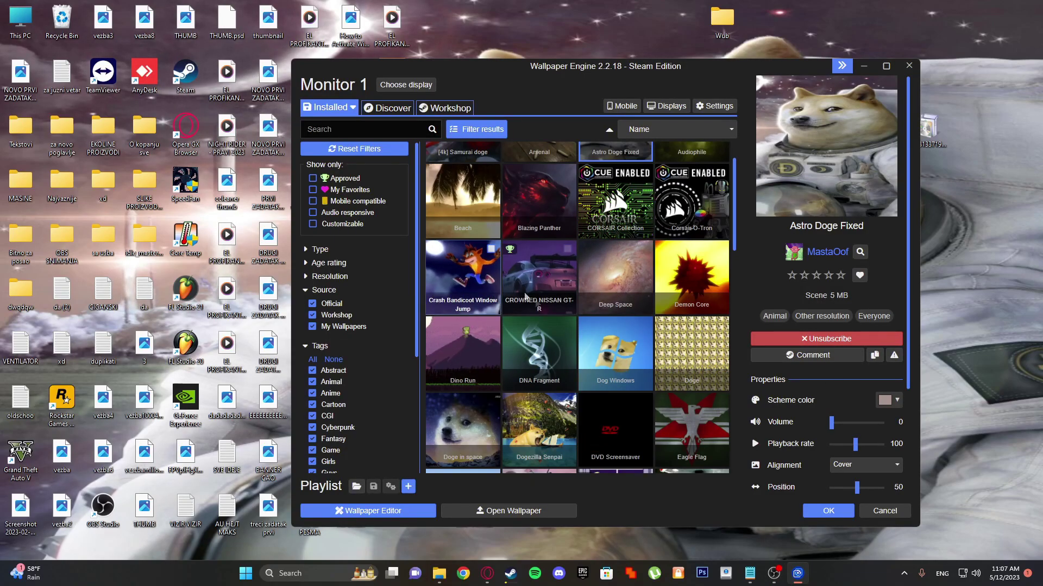
pyautogui.scroll(-4, 525, 296)
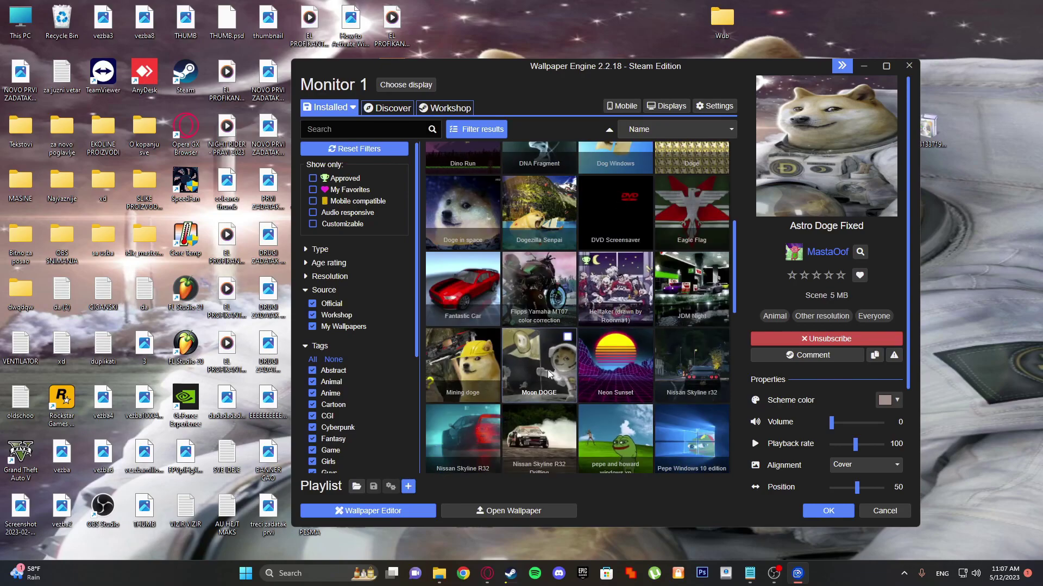
pyautogui.click(550, 374)
pyautogui.click(799, 574)
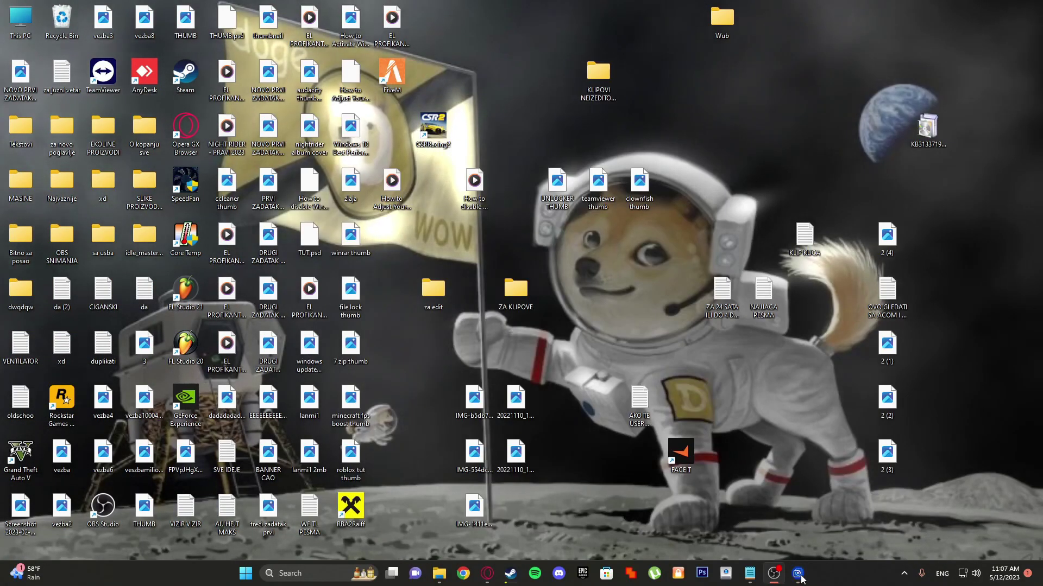
pyautogui.click(799, 575)
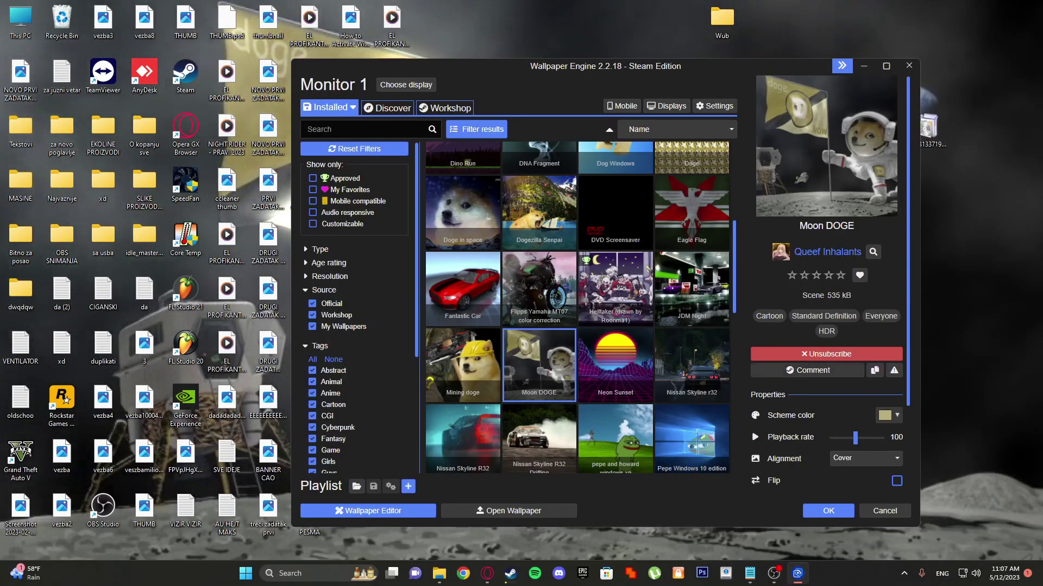